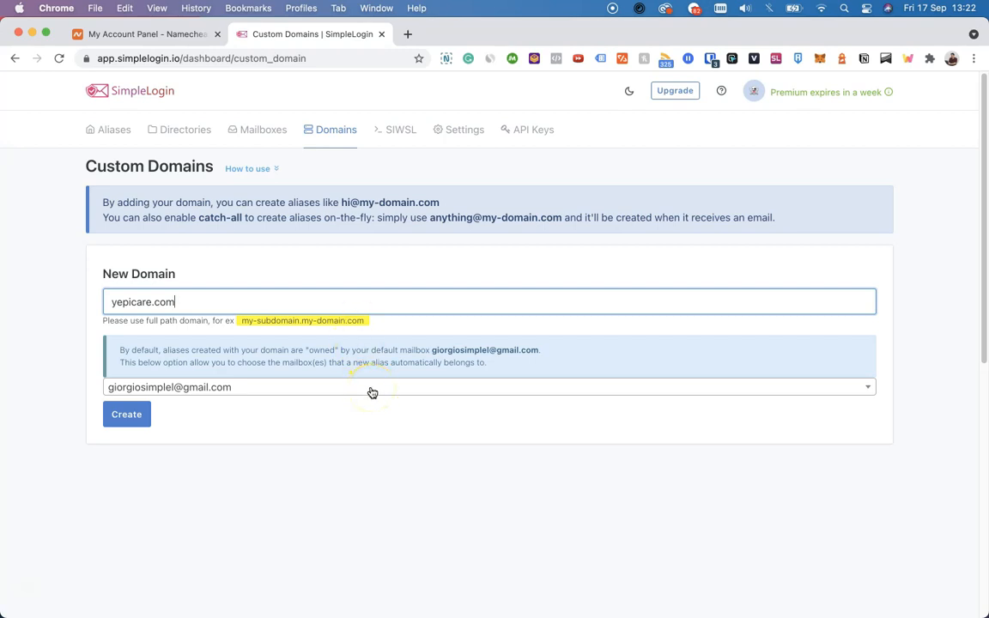
# Step: Create yepicare.com as a new custom domain in SimpleLogin
pyautogui.click(126, 414)
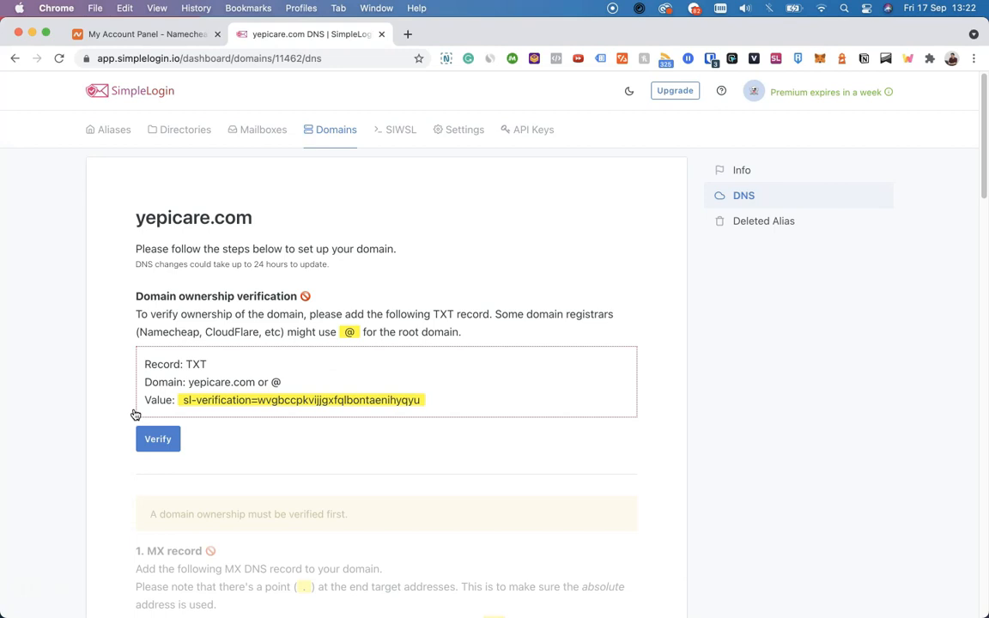
# Step: Switch to Namecheap and open the Advanced DNS settings of yepicare.com
pyautogui.click(182, 34)
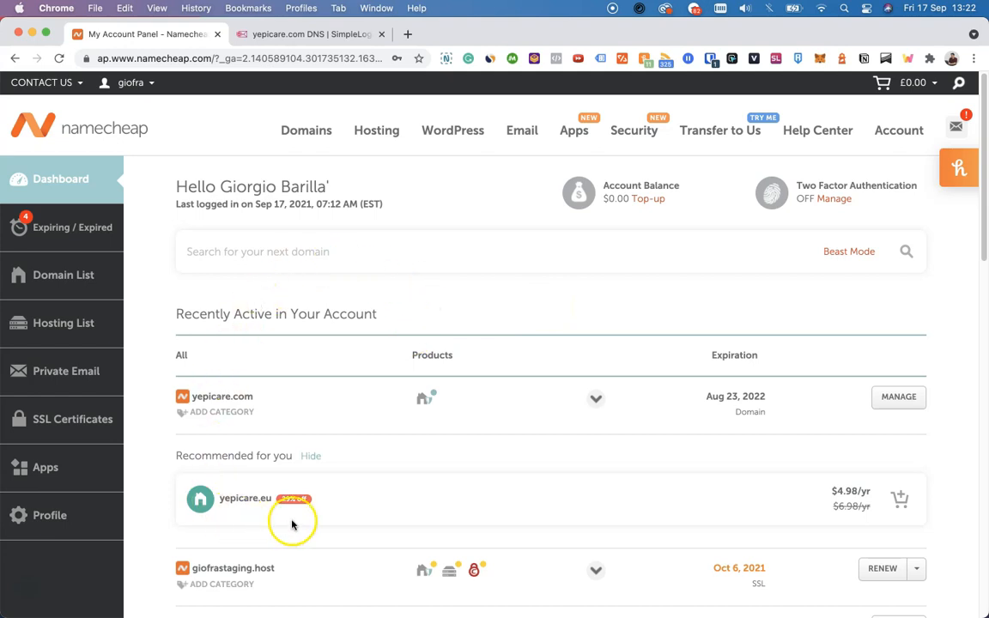
pyautogui.moveTo(431, 569)
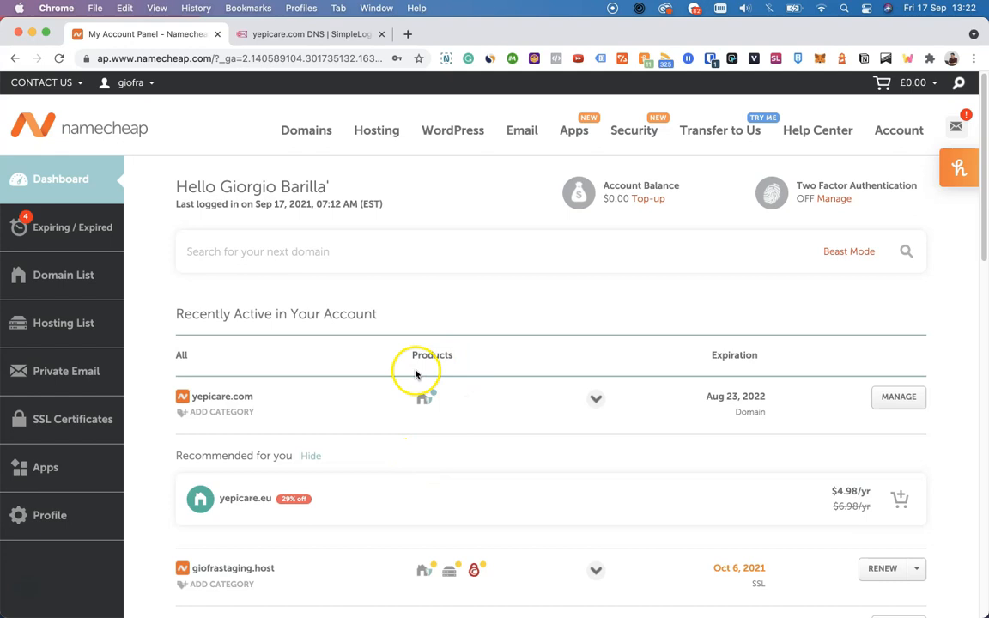
pyautogui.click(403, 401)
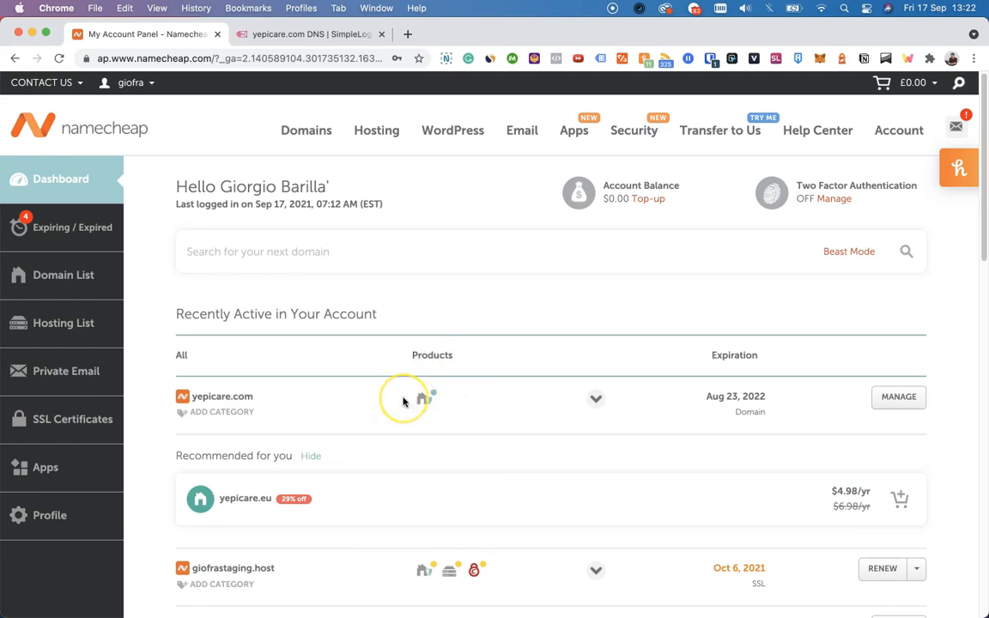
pyautogui.moveTo(448, 572)
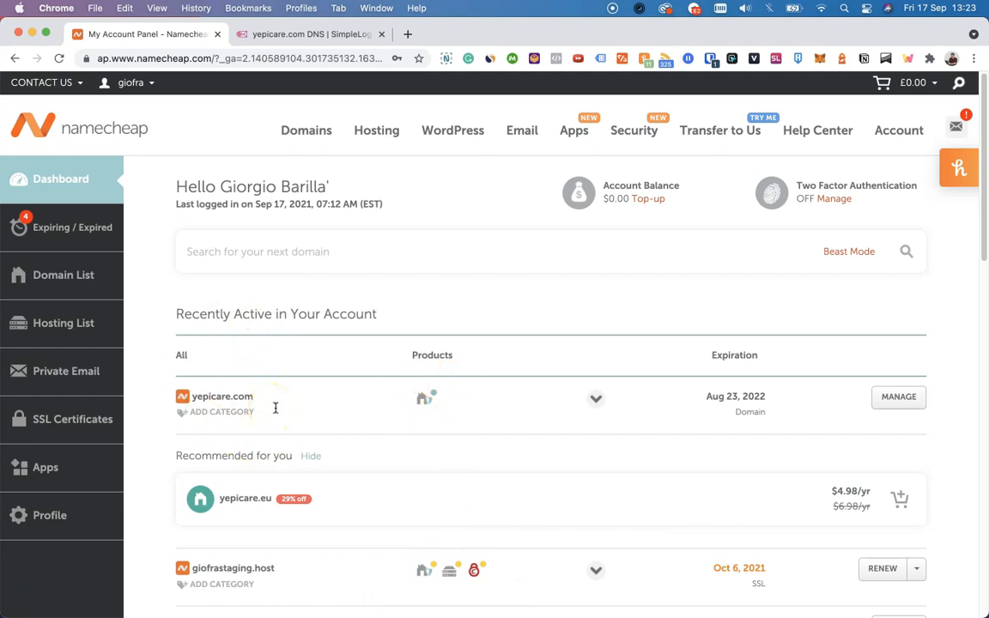
pyautogui.click(899, 397)
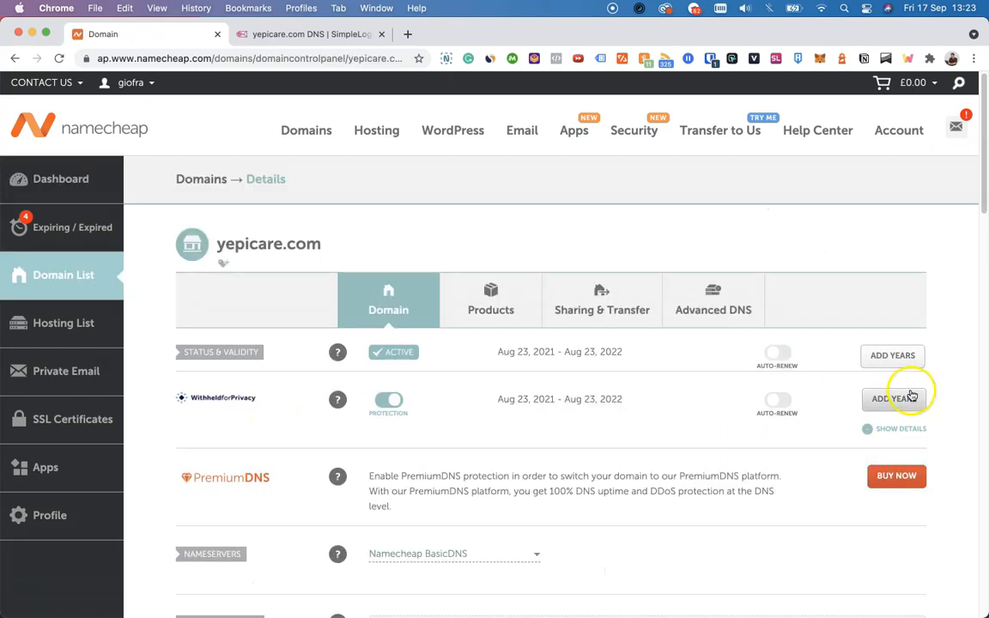
pyautogui.click(746, 311)
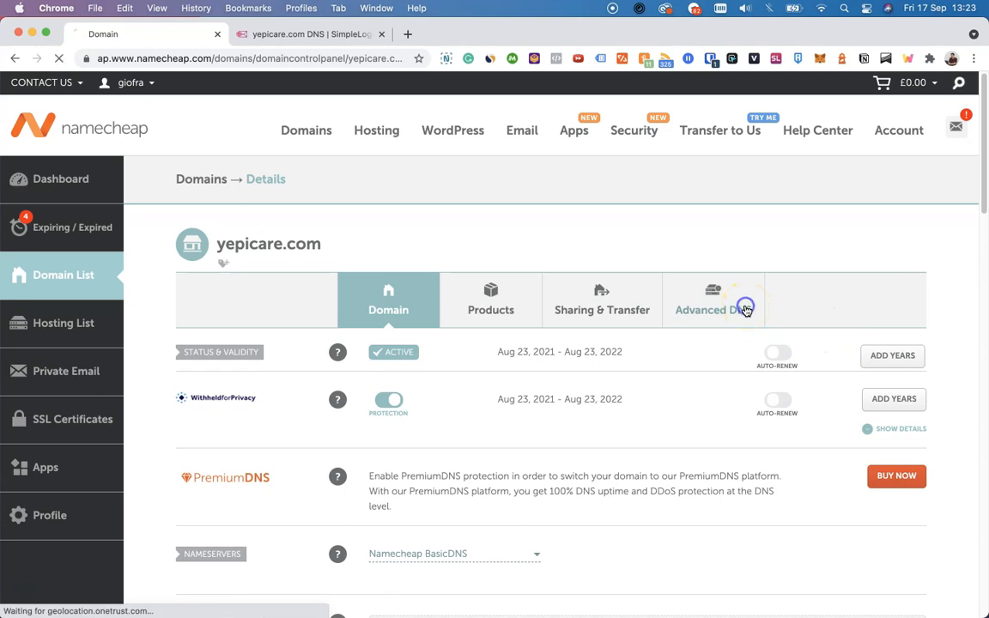
pyautogui.scroll(-3, 746, 311)
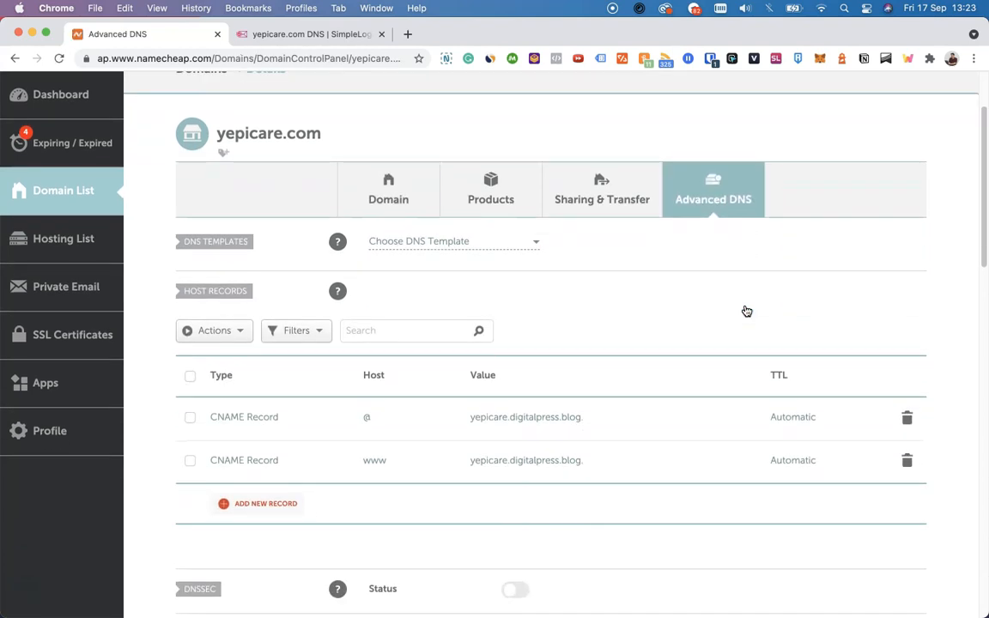
pyautogui.click(635, 423)
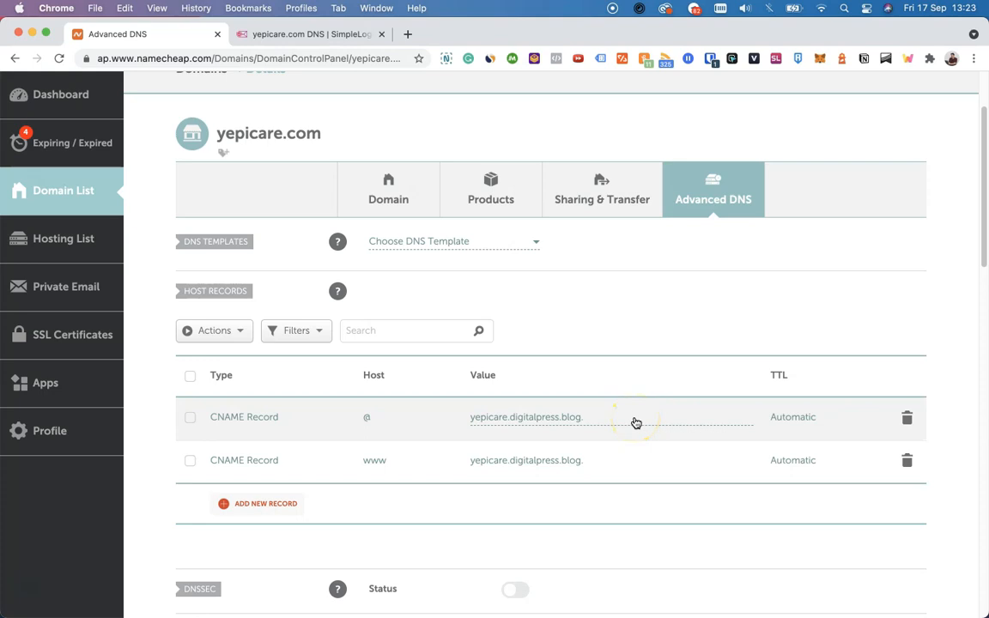
# Step: Check the required record type in SimpleLogin and add a new TXT host record to yepicare.com in Namecheap
pyautogui.click(631, 361)
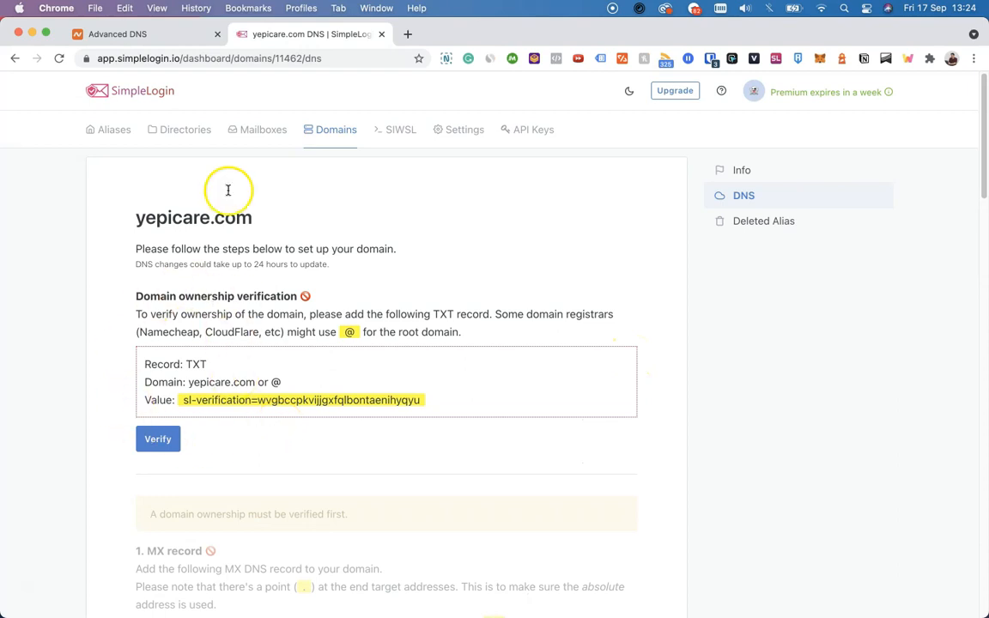
pyautogui.click(177, 34)
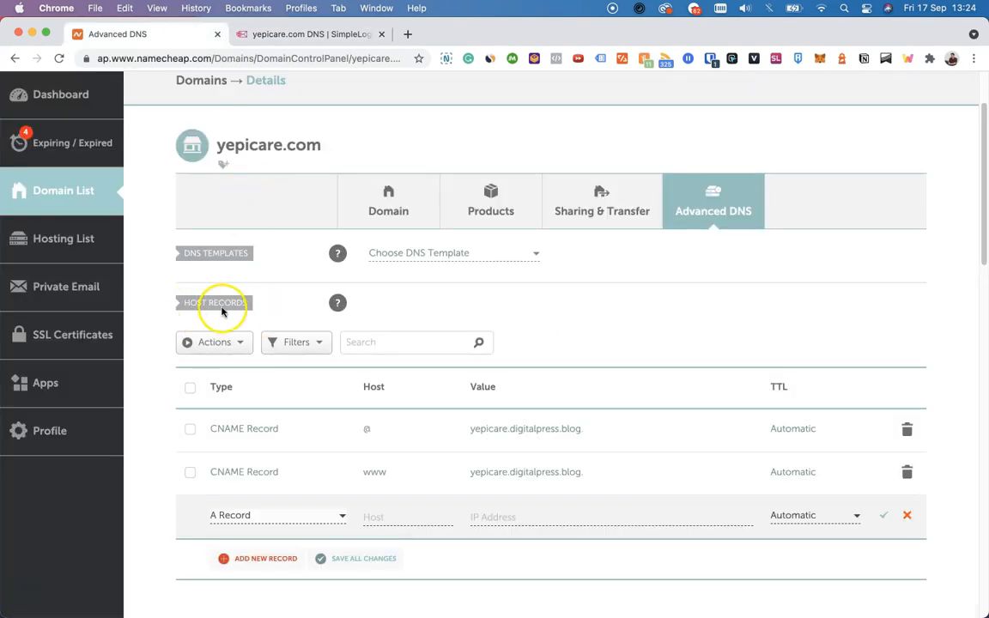
pyautogui.click(244, 559)
pyautogui.scroll(-5, 287, 391)
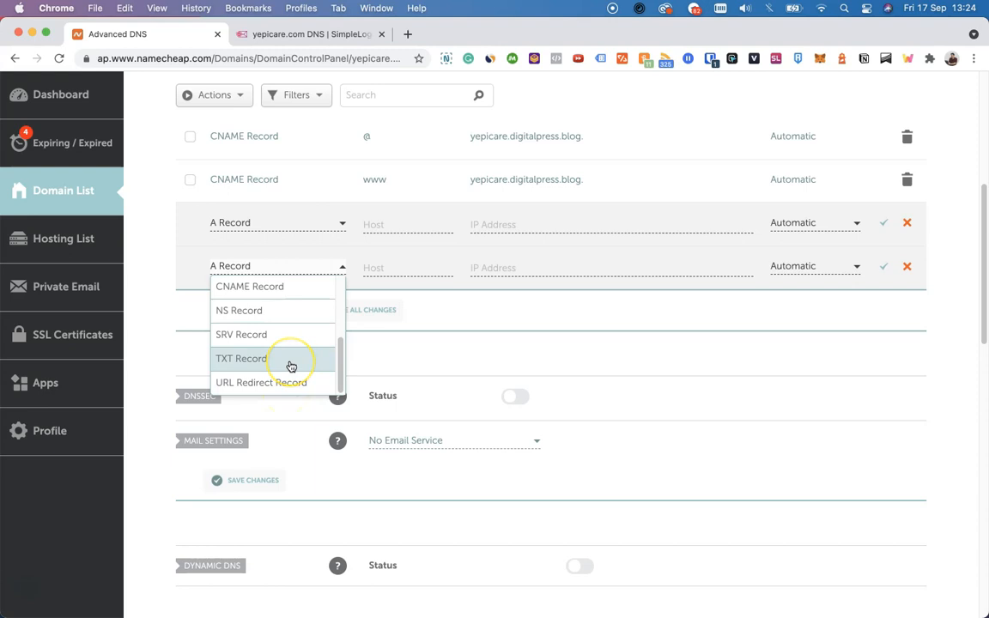
pyautogui.click(291, 367)
# Step: Copy the domain verification value from SimpleLogin and fill in Namecheap's TXT record with host @ and that value
pyautogui.click(299, 24)
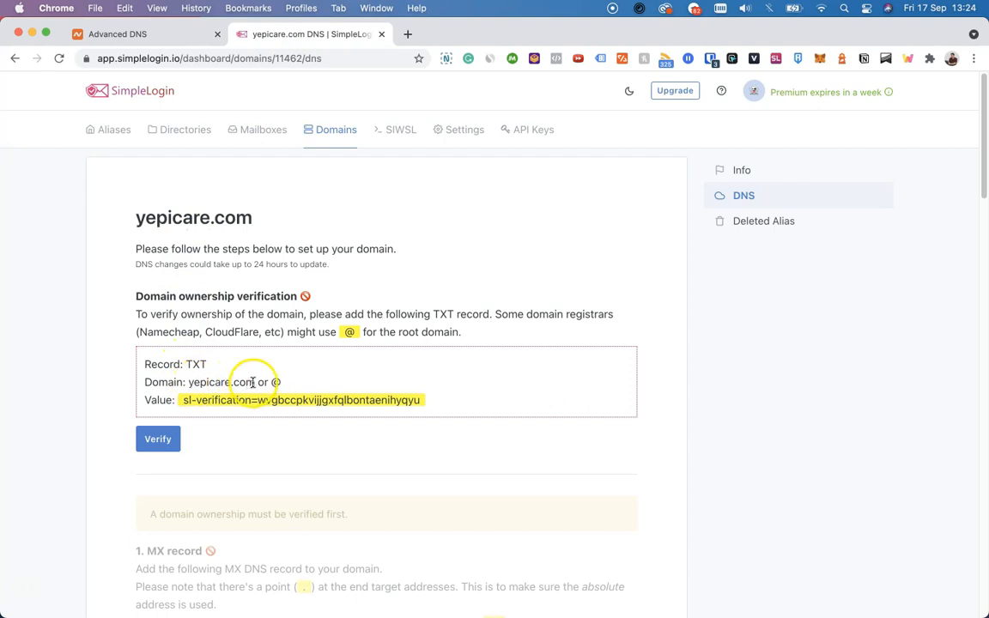
pyautogui.click(187, 400)
pyautogui.click(167, 35)
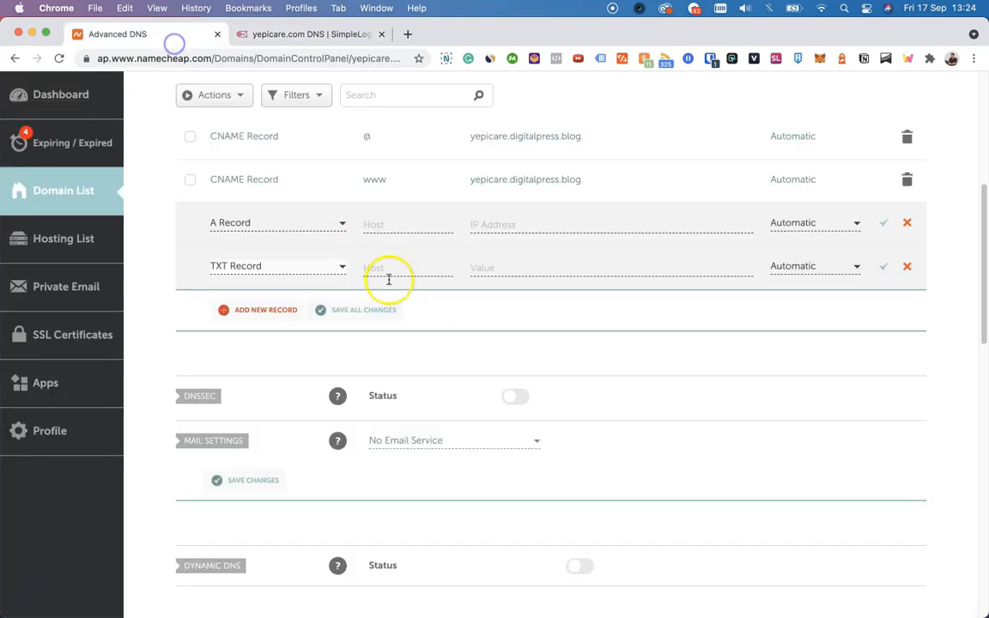
pyautogui.click(384, 270)
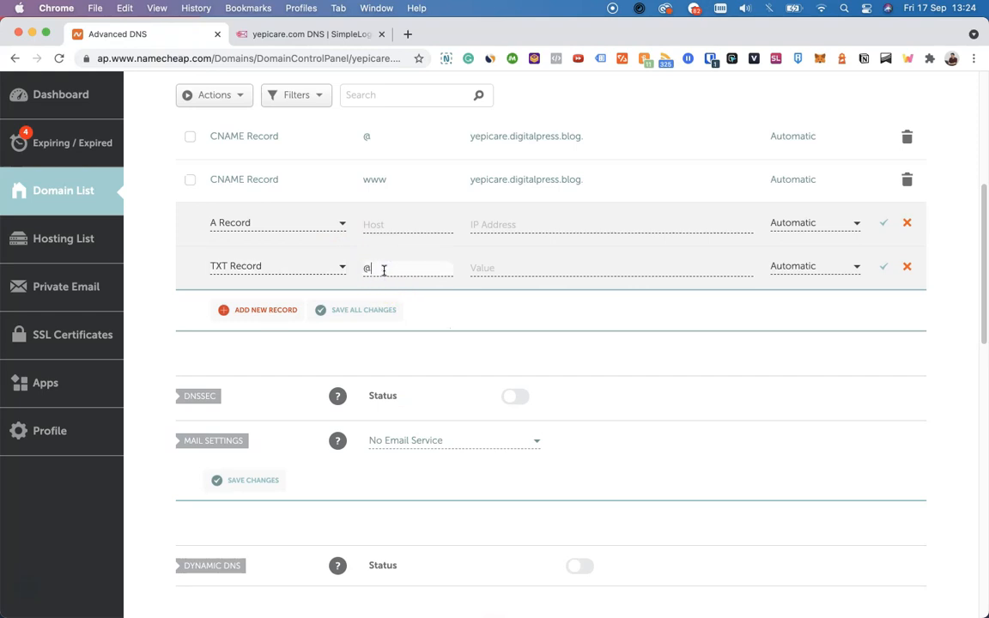
pyautogui.click(477, 267)
pyautogui.press('super+v')
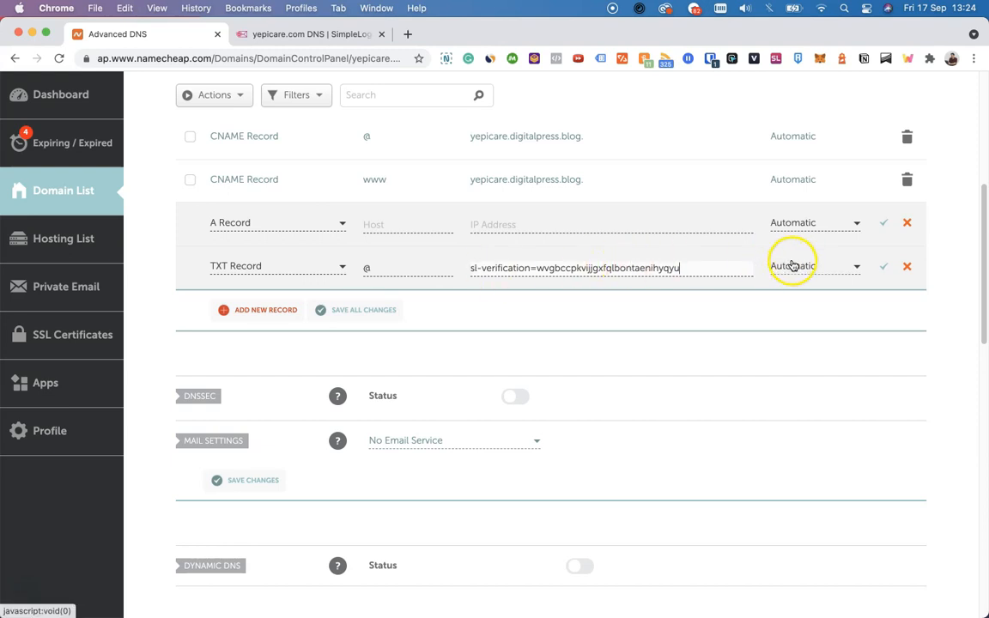
# Step: Save the TXT record and discard the extra blank A record
pyautogui.click(884, 267)
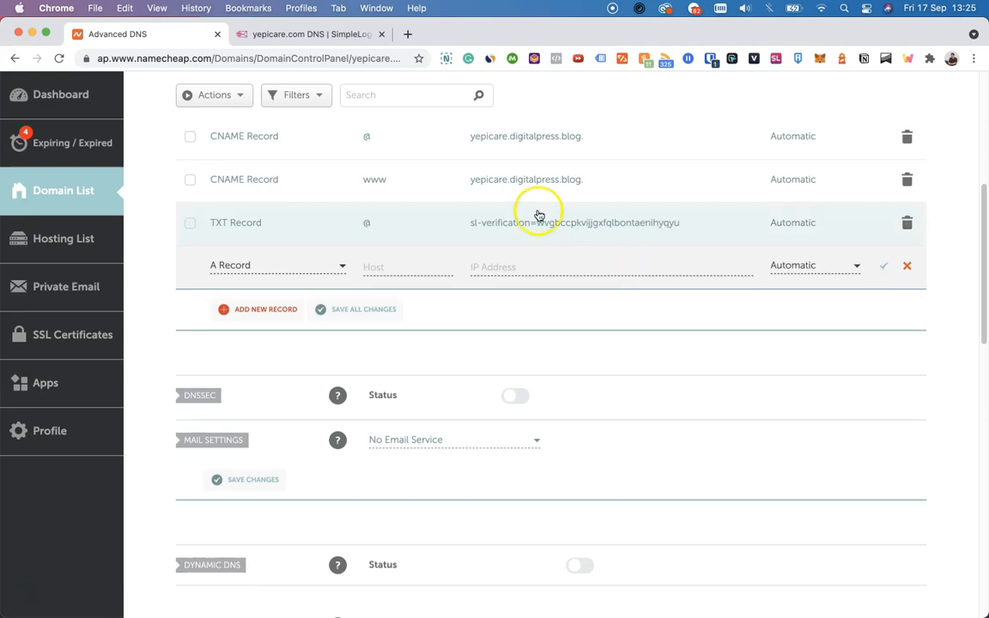
pyautogui.click(349, 307)
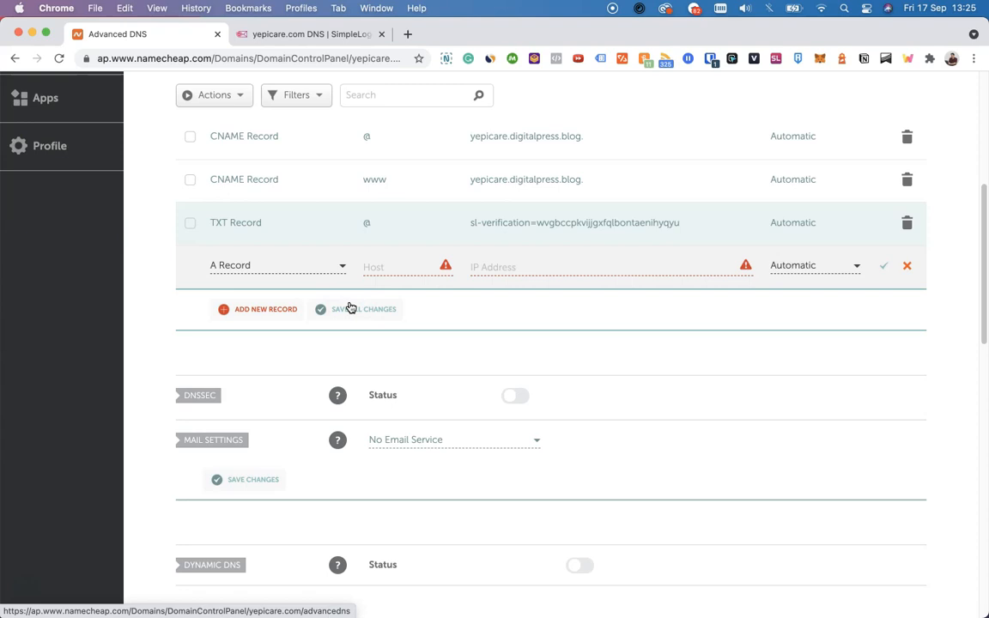
pyautogui.click(903, 267)
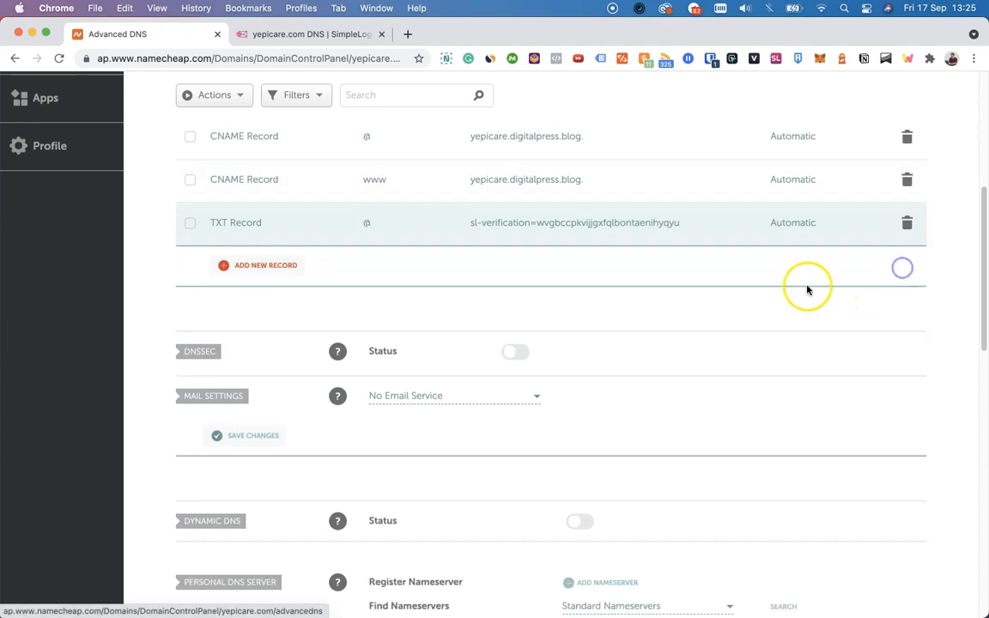
# Step: Run the domain ownership verification for yepicare.com in SimpleLogin and return to Namecheap's DNS settings
pyautogui.click(310, 36)
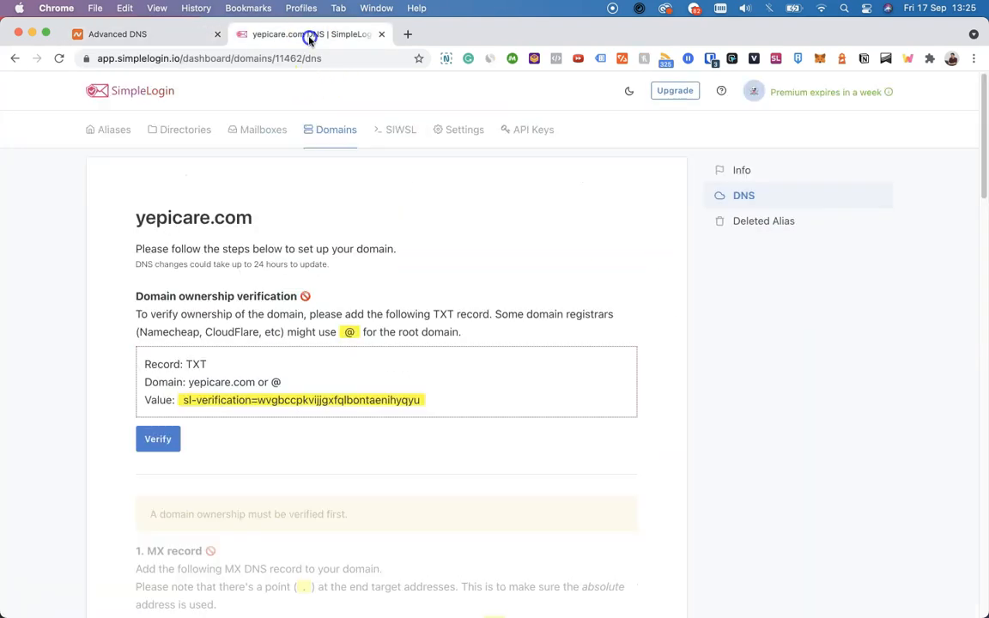
pyautogui.click(158, 438)
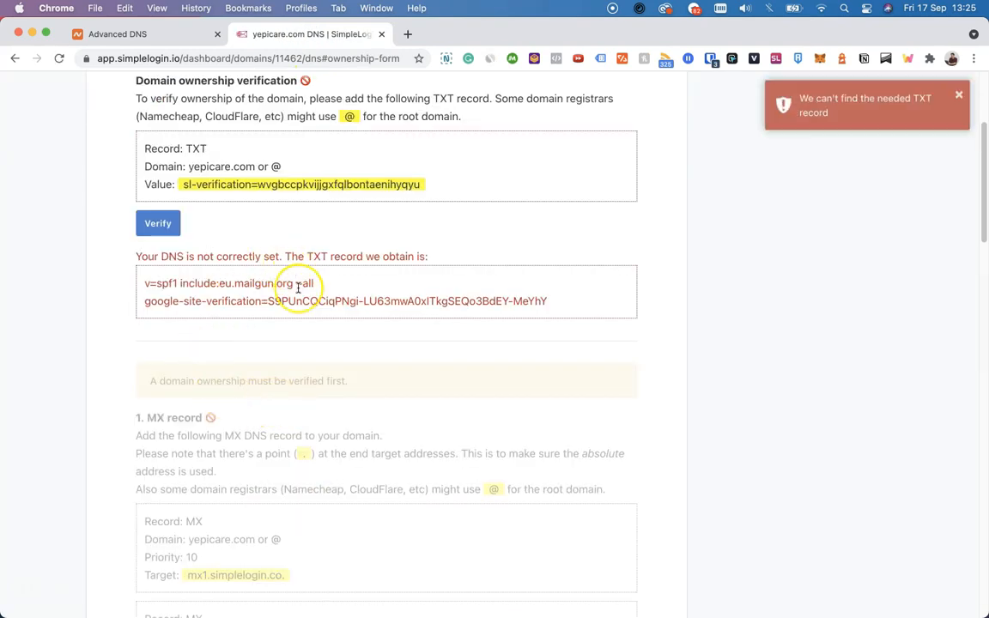
pyautogui.scroll(2, 298, 288)
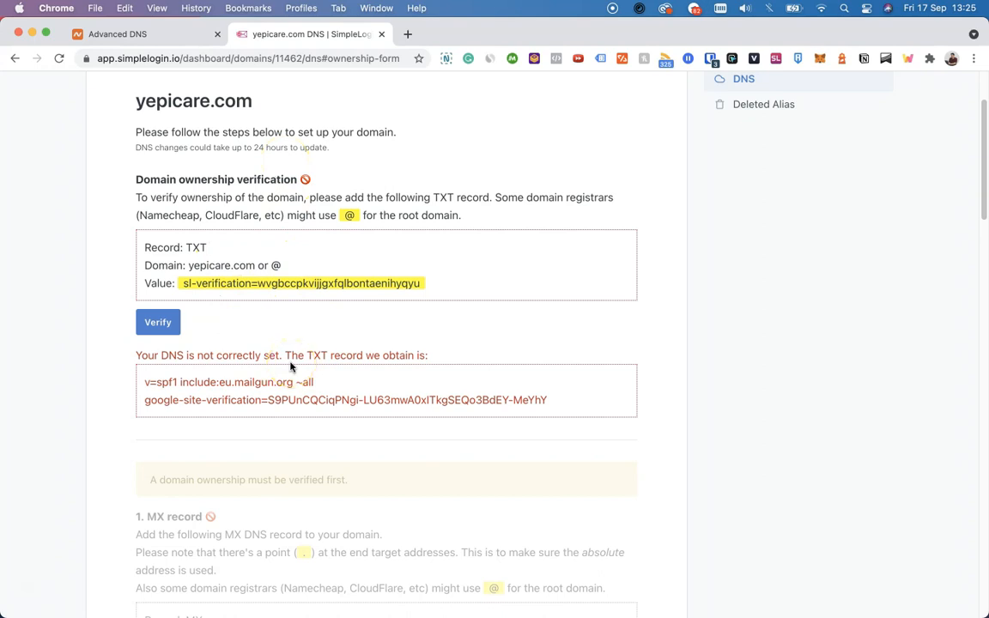
pyautogui.scroll(-2, 291, 366)
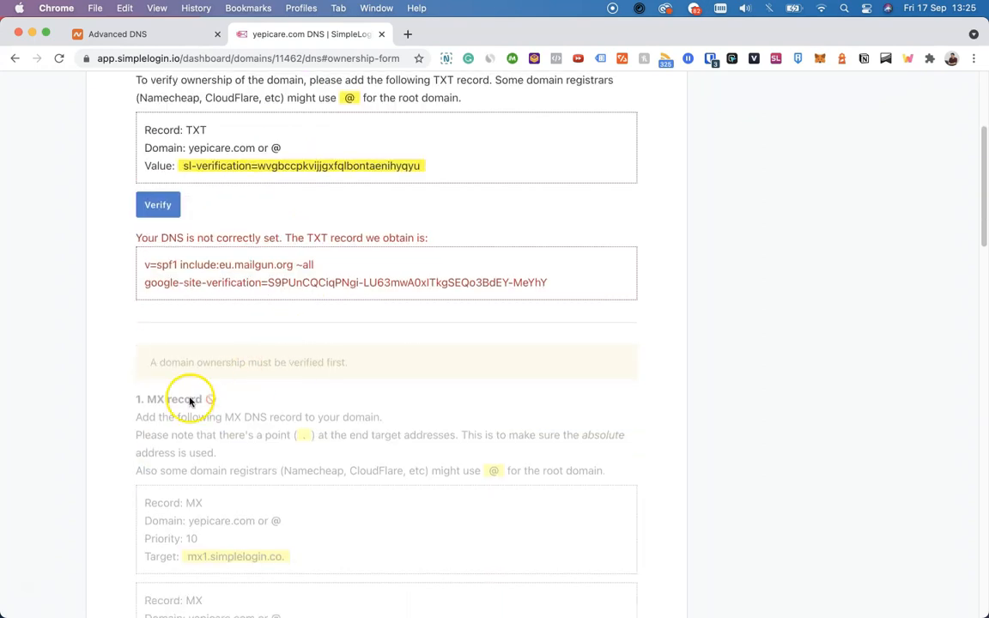
pyautogui.scroll(-2, 198, 399)
pyautogui.click(171, 40)
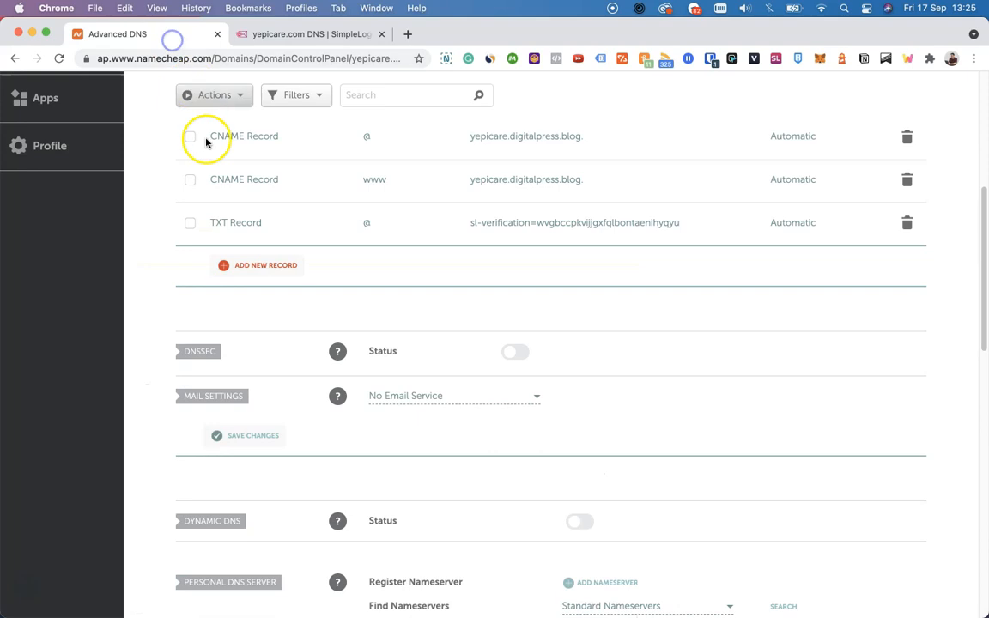
pyautogui.click(234, 262)
pyautogui.scroll(-6, 249, 348)
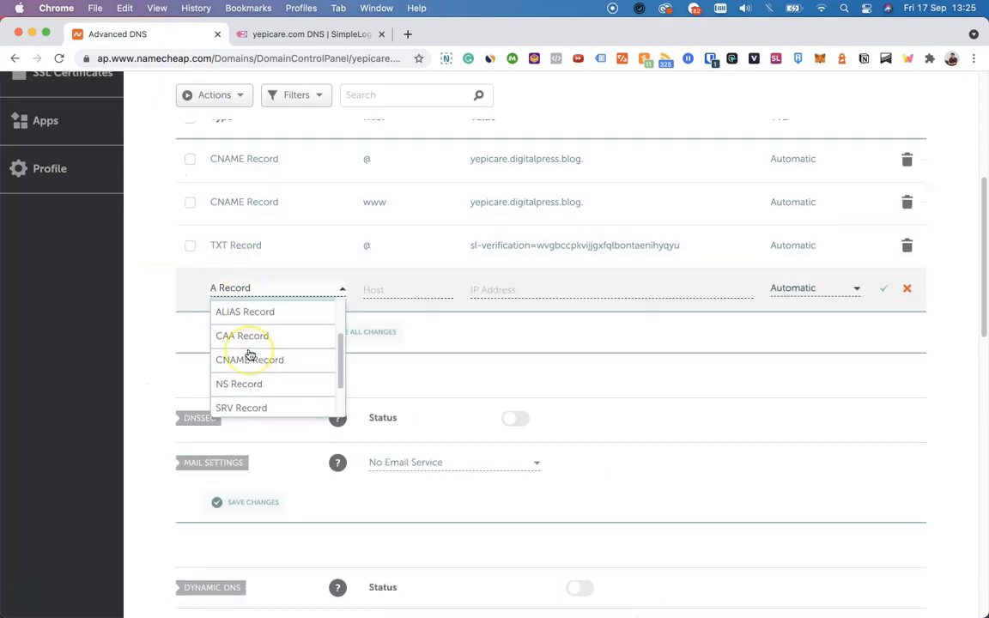
pyautogui.scroll(5, 249, 354)
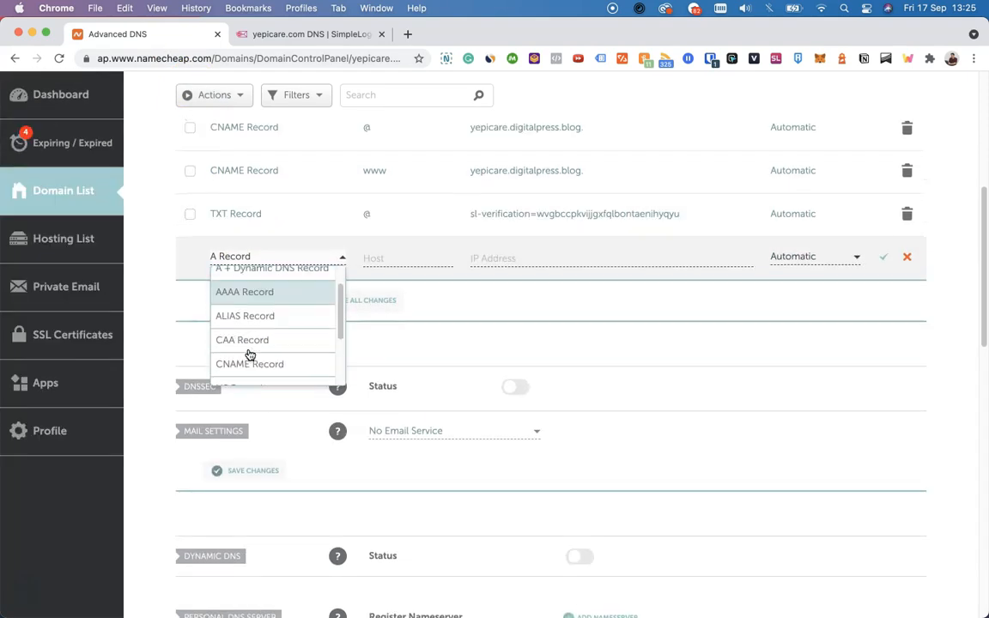
pyautogui.click(437, 337)
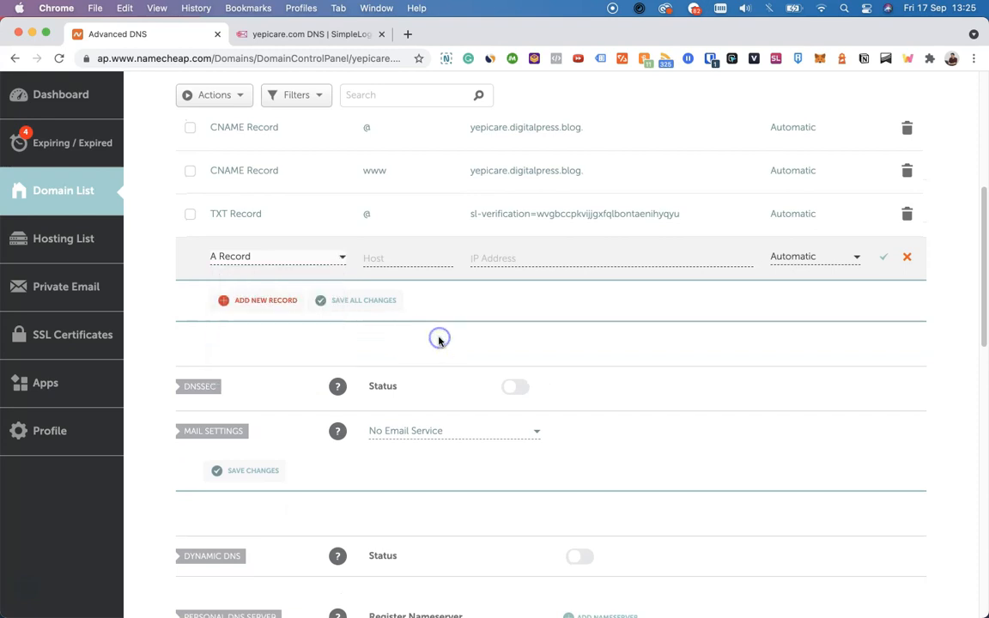
pyautogui.scroll(3, 437, 340)
pyautogui.click(906, 346)
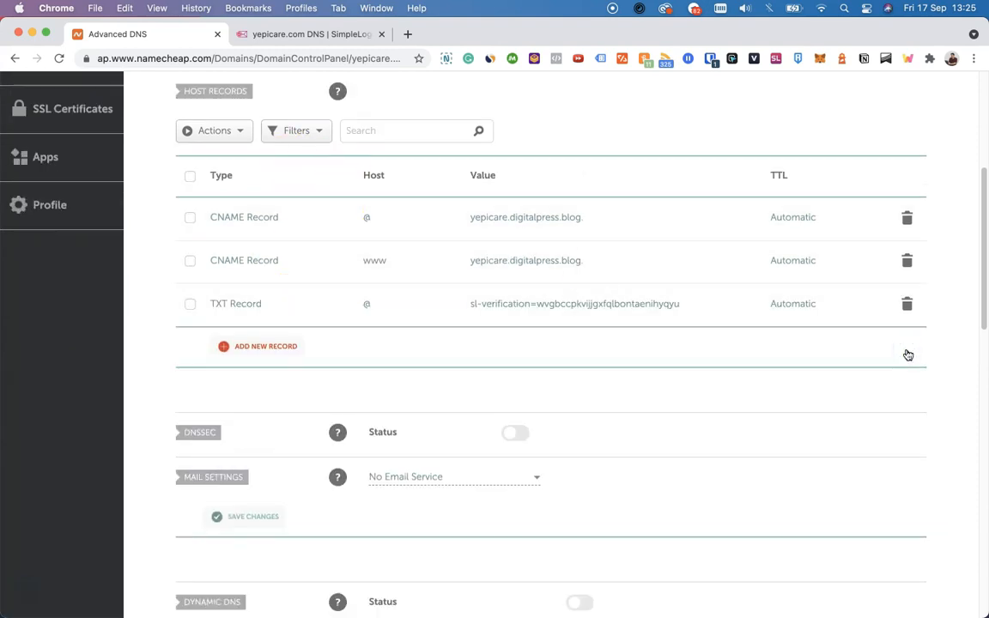
# Step: Set the domain's mail settings to Custom MX
pyautogui.scroll(-5, 907, 355)
pyautogui.click(610, 305)
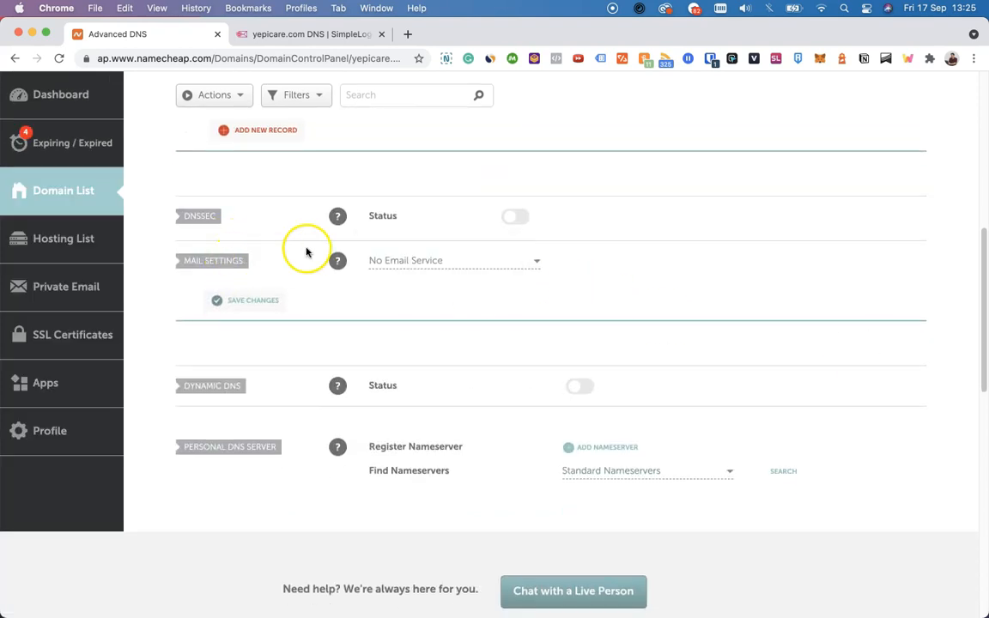
pyautogui.click(379, 259)
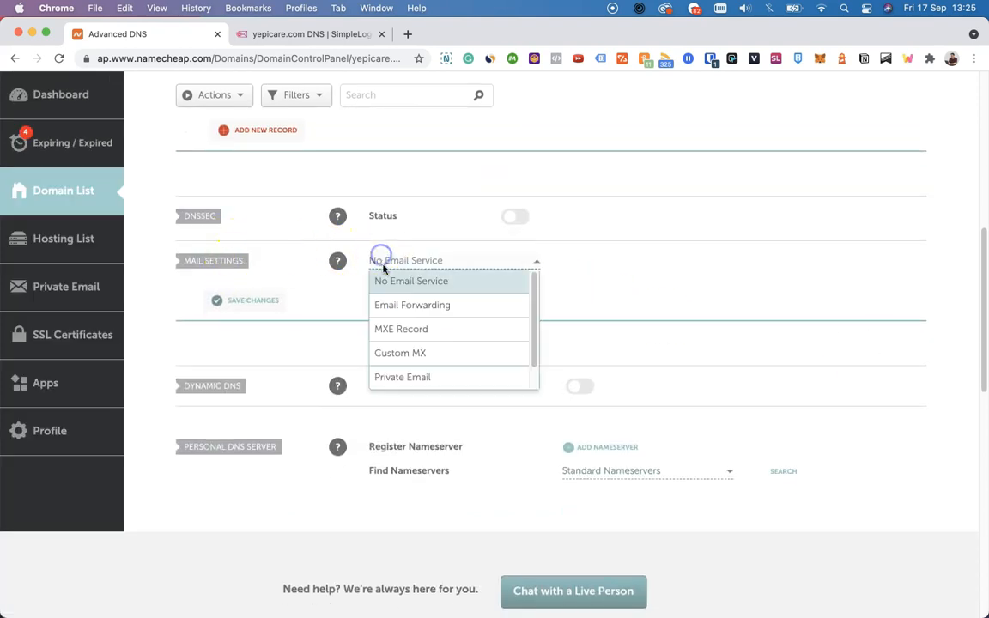
pyautogui.click(402, 351)
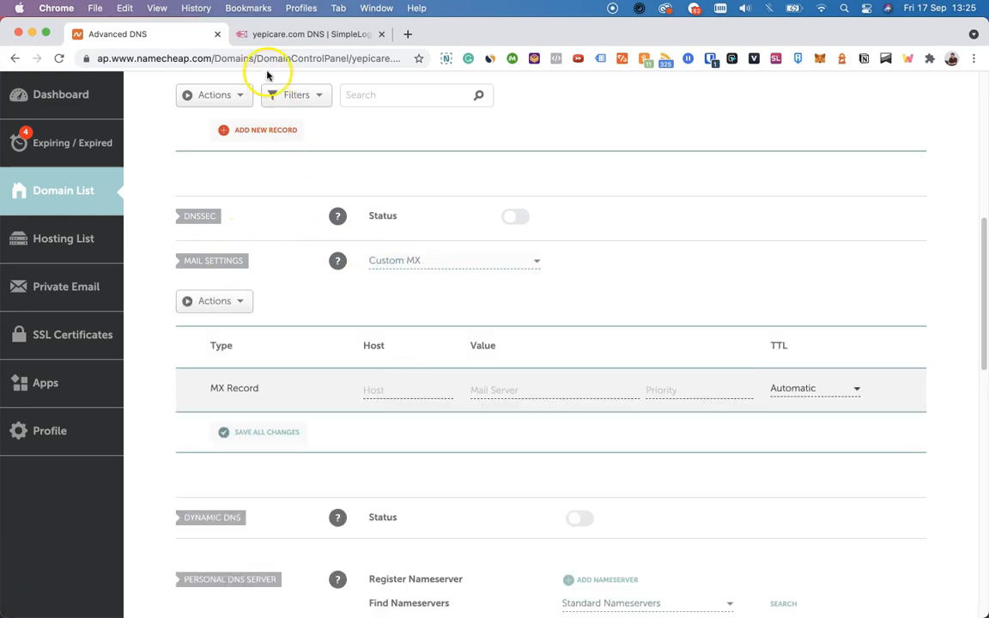
# Step: Copy SimpleLogin's first MX target and save it in Namecheap as an MX record with host @, value mx1.simplelogin.co and priority 10
pyautogui.click(273, 34)
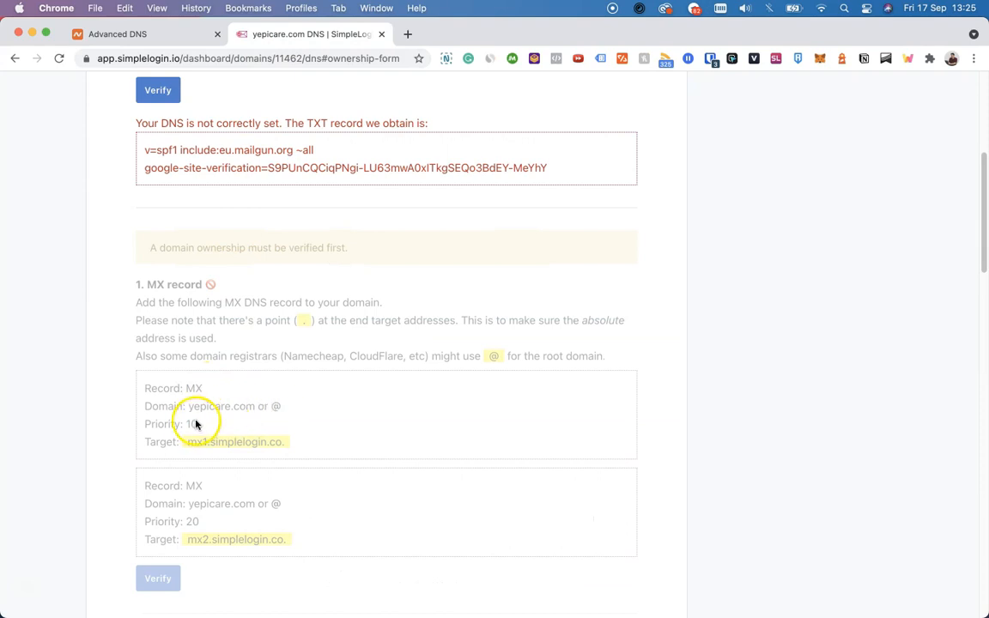
pyautogui.moveTo(195, 442); pyautogui.dragTo(280, 442)
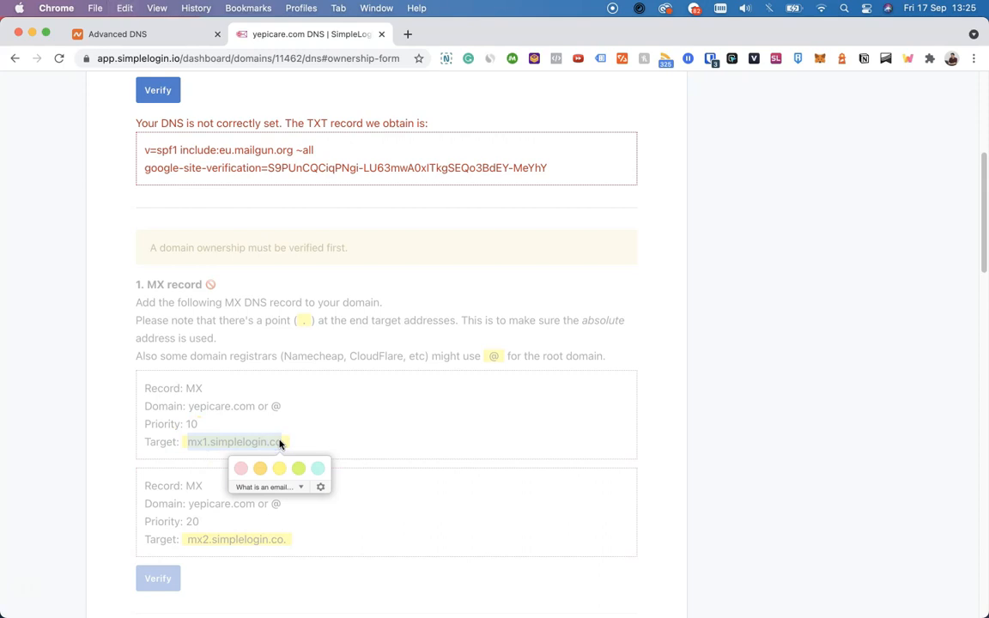
pyautogui.click(166, 36)
pyautogui.click(443, 391)
pyautogui.click(528, 388)
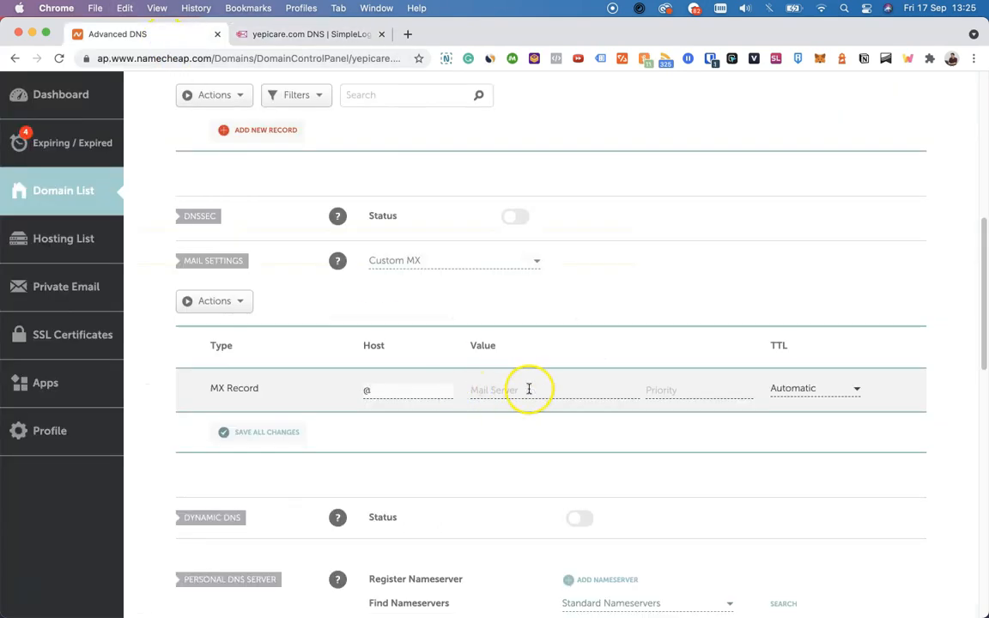
pyautogui.click(529, 388)
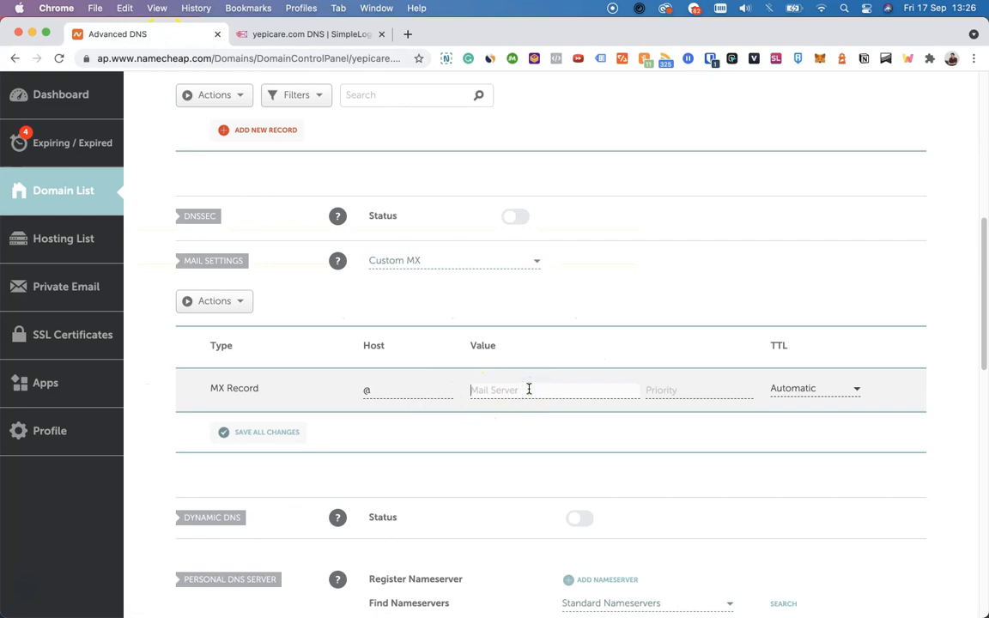
pyautogui.click(662, 386)
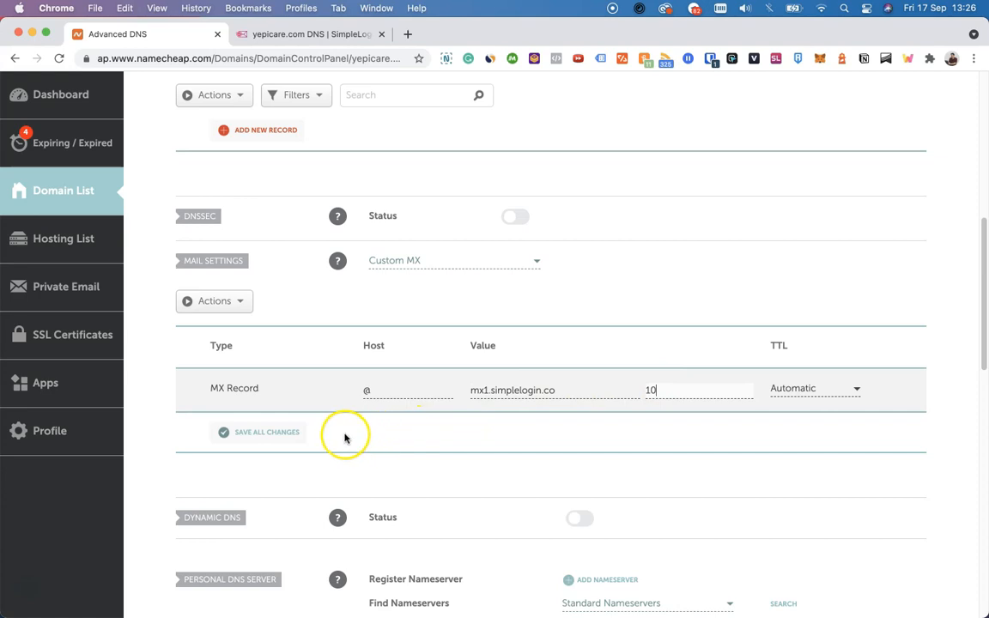
pyautogui.click(254, 432)
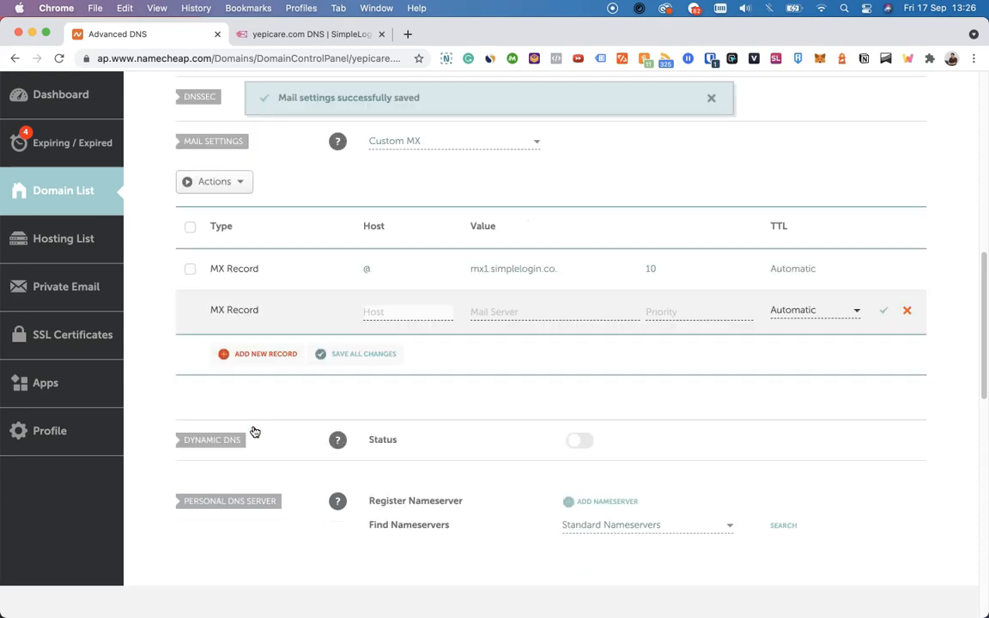
# Step: Copy SimpleLogin's second MX target and save another Namecheap MX record with host @, value mx2.simplelogin.co and priority 20
pyautogui.click(309, 34)
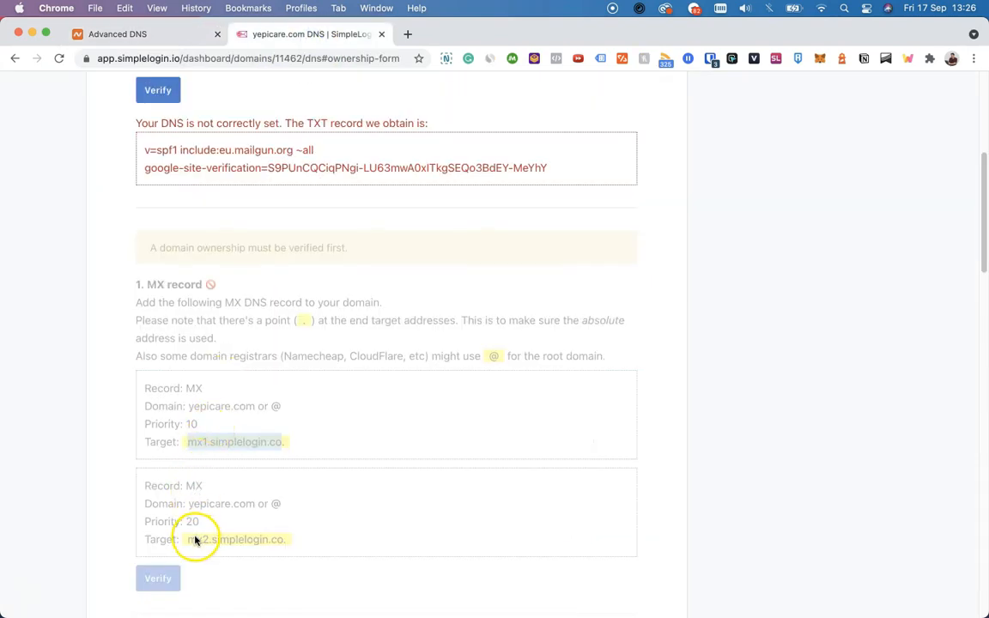
pyautogui.moveTo(187, 541); pyautogui.dragTo(282, 539)
pyautogui.click(167, 36)
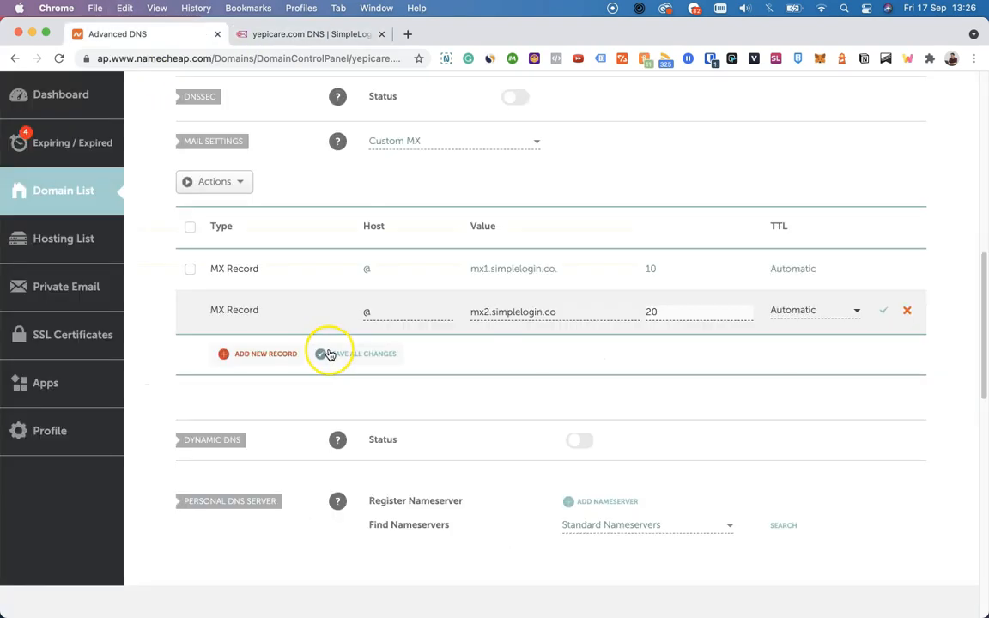
pyautogui.click(329, 354)
pyautogui.moveTo(337, 142)
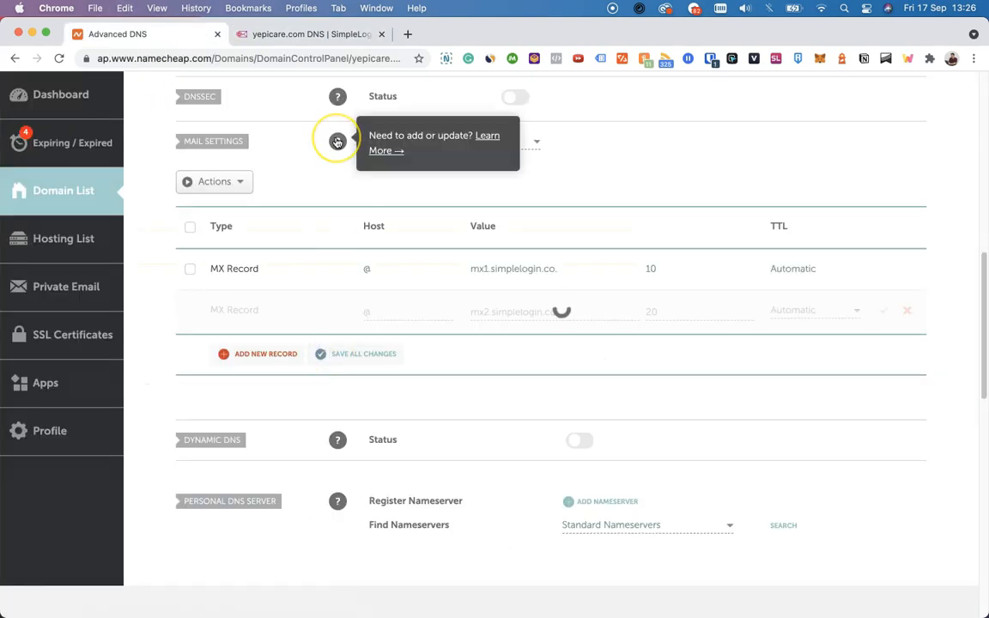
# Step: Review the optional SPF and DKIM record instructions in SimpleLogin and compare them with the host records in Namecheap
pyautogui.click(302, 32)
pyautogui.scroll(-5, 302, 221)
pyautogui.scroll(-2, 300, 221)
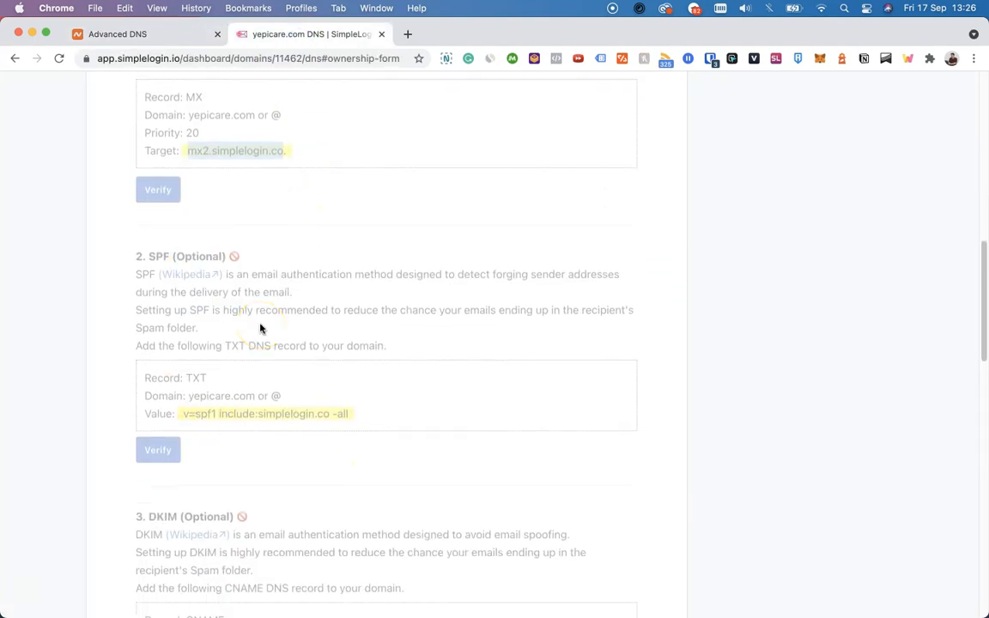
pyautogui.scroll(-3, 261, 328)
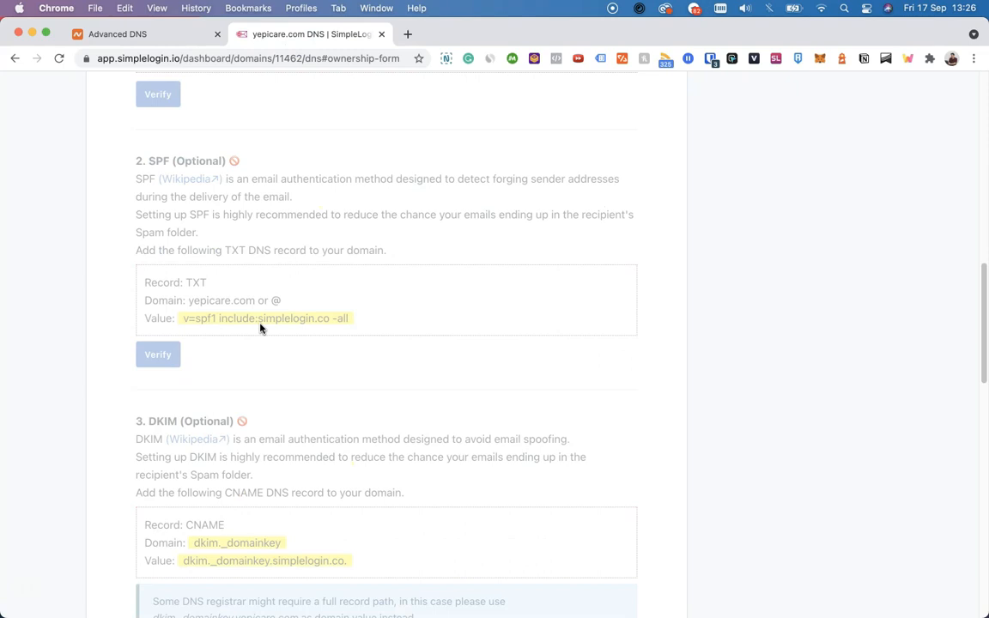
pyautogui.click(181, 34)
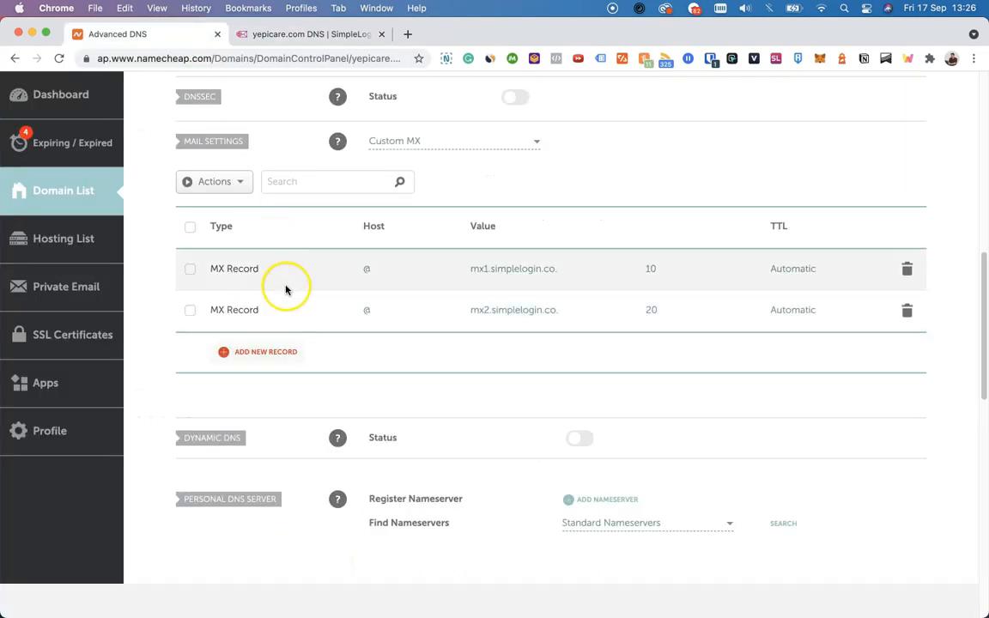
pyautogui.scroll(10, 286, 290)
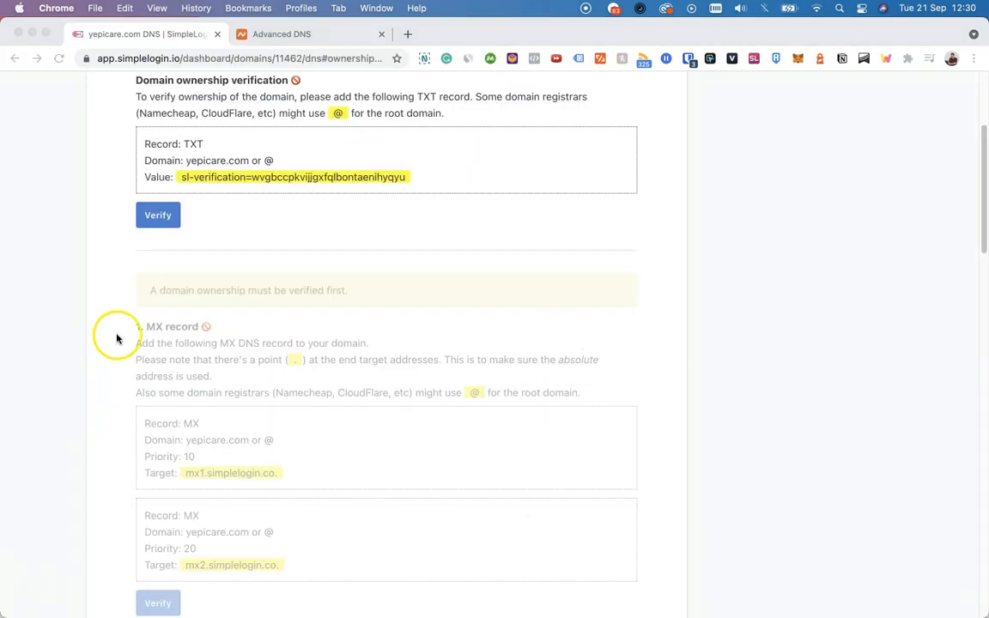
# Step: Verify the ownership of yepicare.com in SimpleLogin, followed by its MX records
pyautogui.click(158, 214)
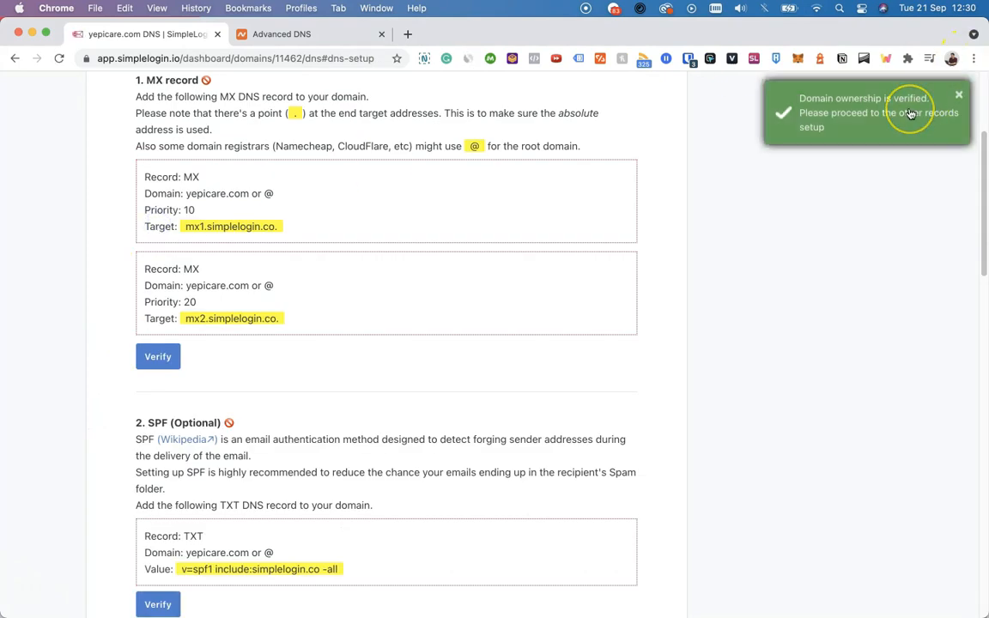
pyautogui.click(855, 187)
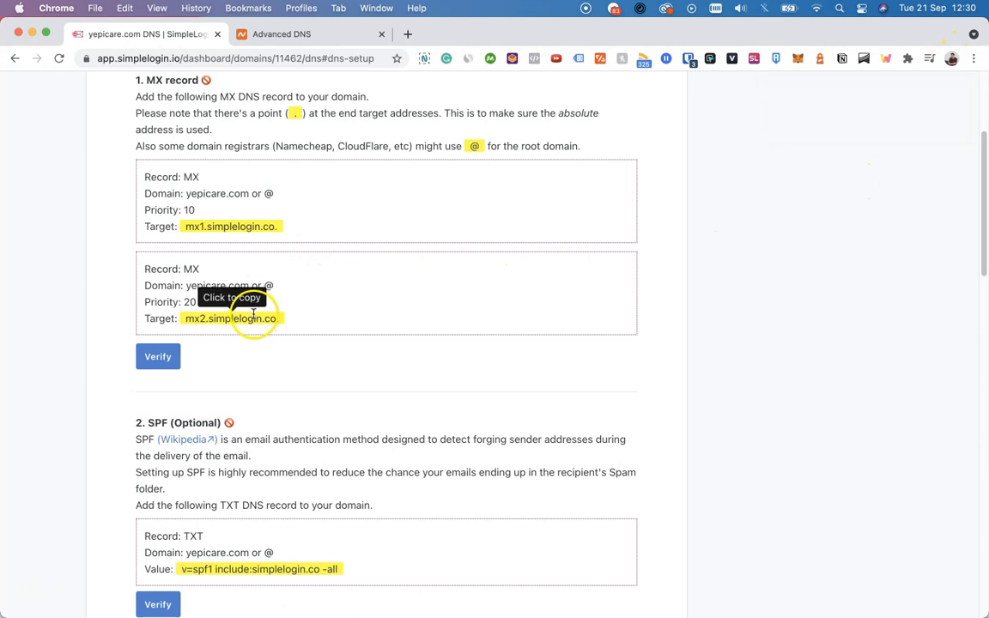
pyautogui.click(167, 363)
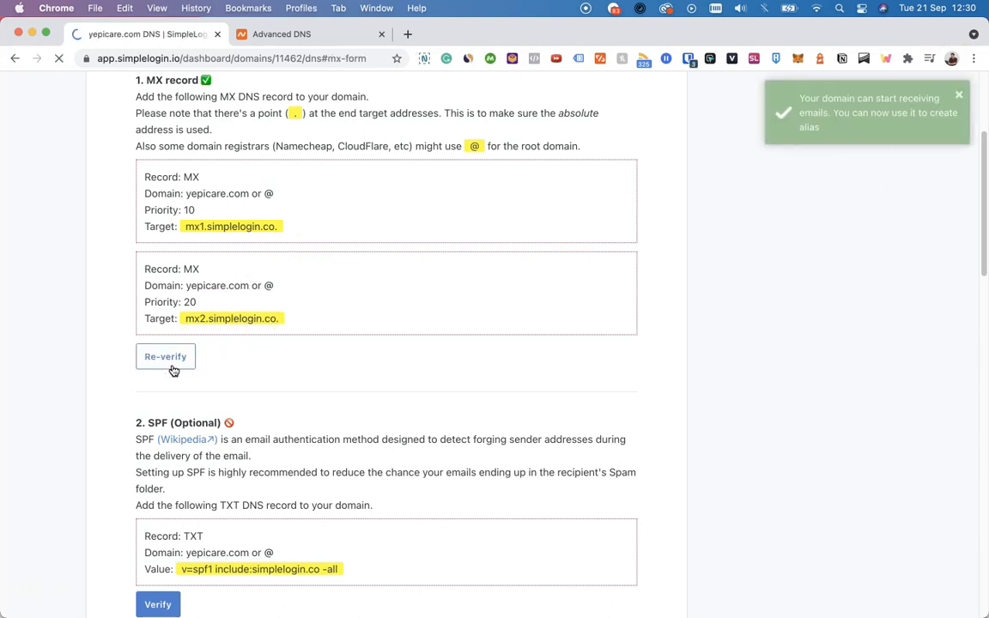
pyautogui.scroll(3, 174, 371)
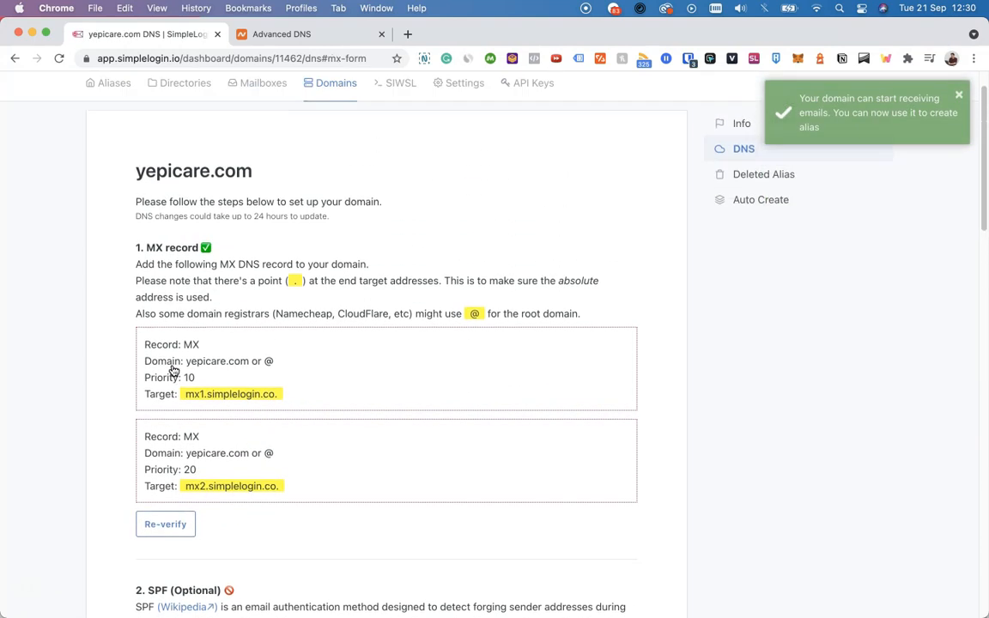
pyautogui.scroll(-5, 175, 361)
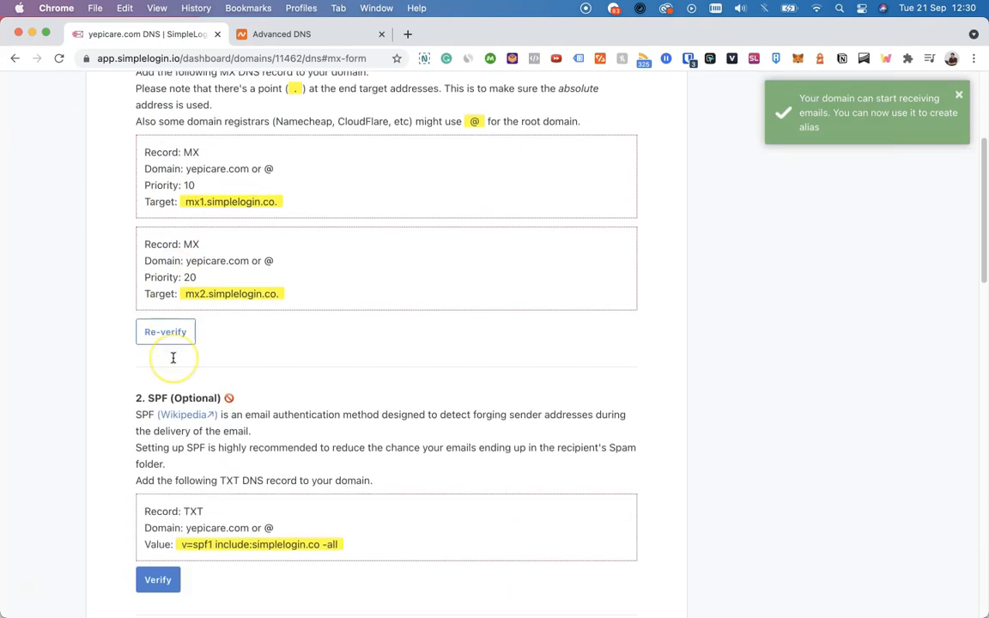
pyautogui.scroll(5, 173, 359)
pyautogui.click(90, 138)
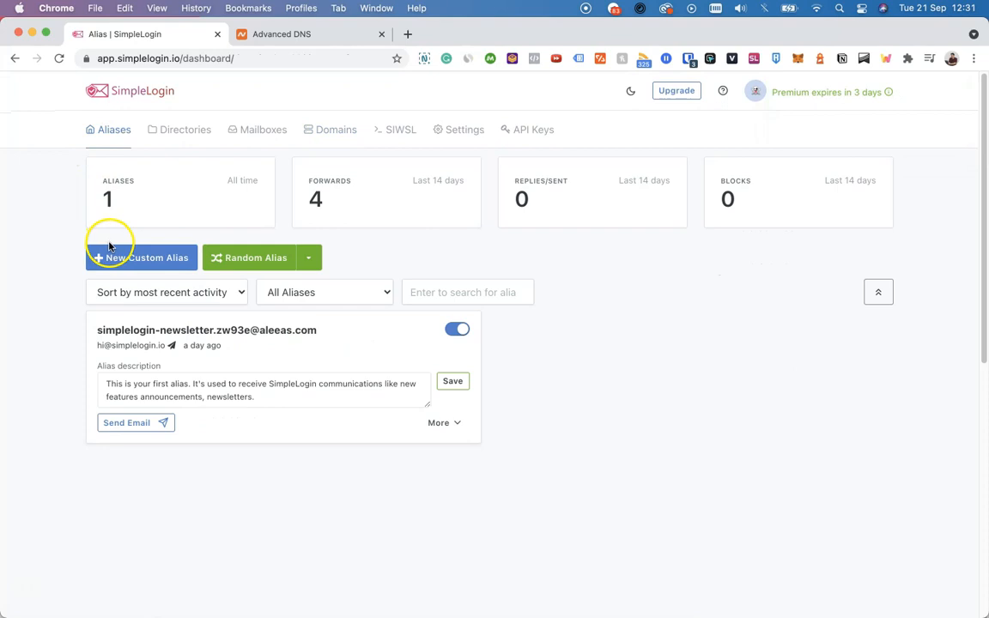
pyautogui.click(114, 257)
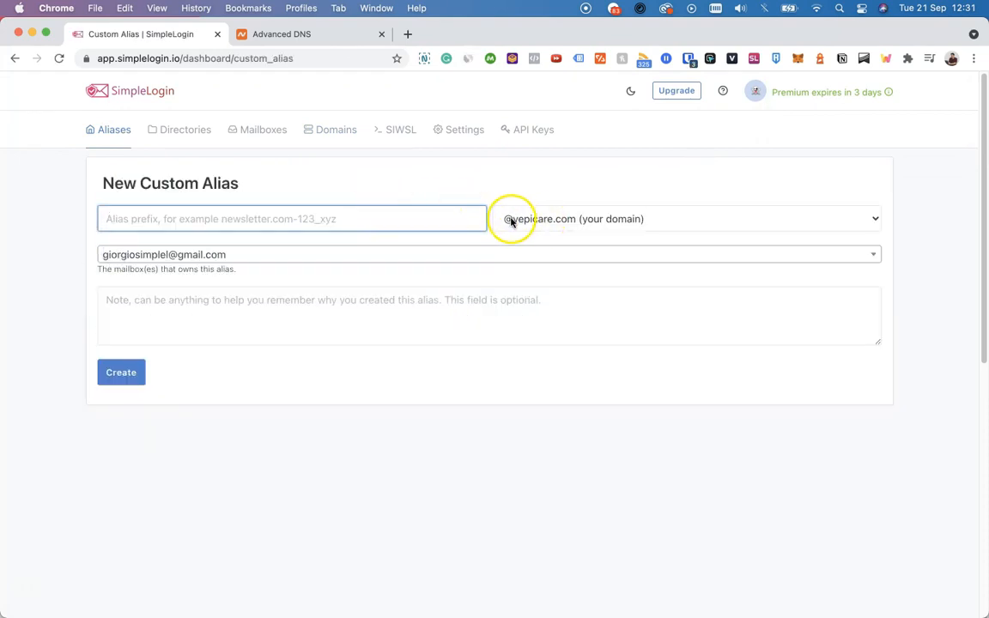
pyautogui.write('support')
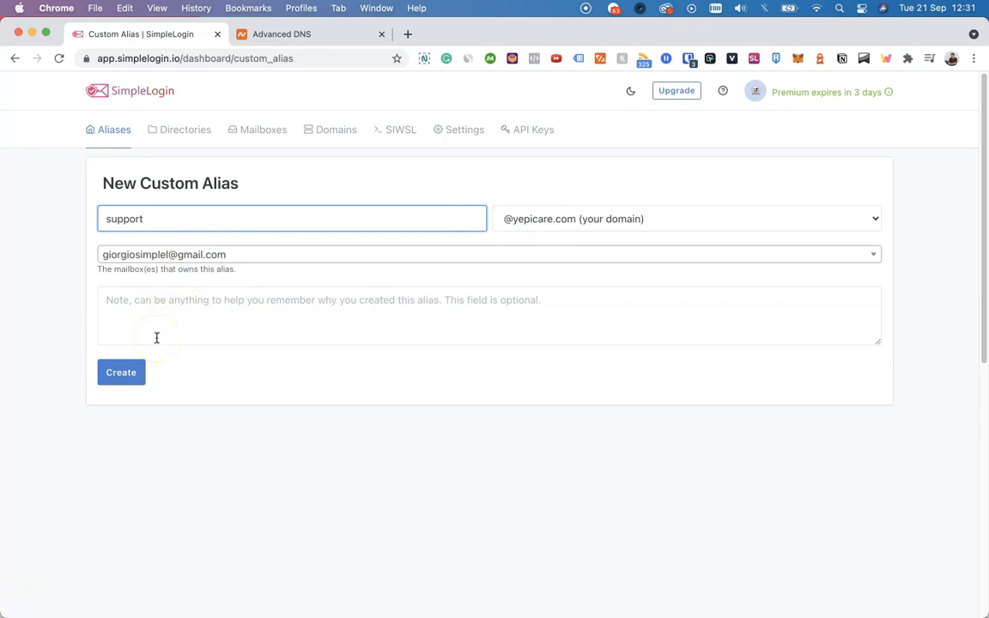
pyautogui.click(131, 369)
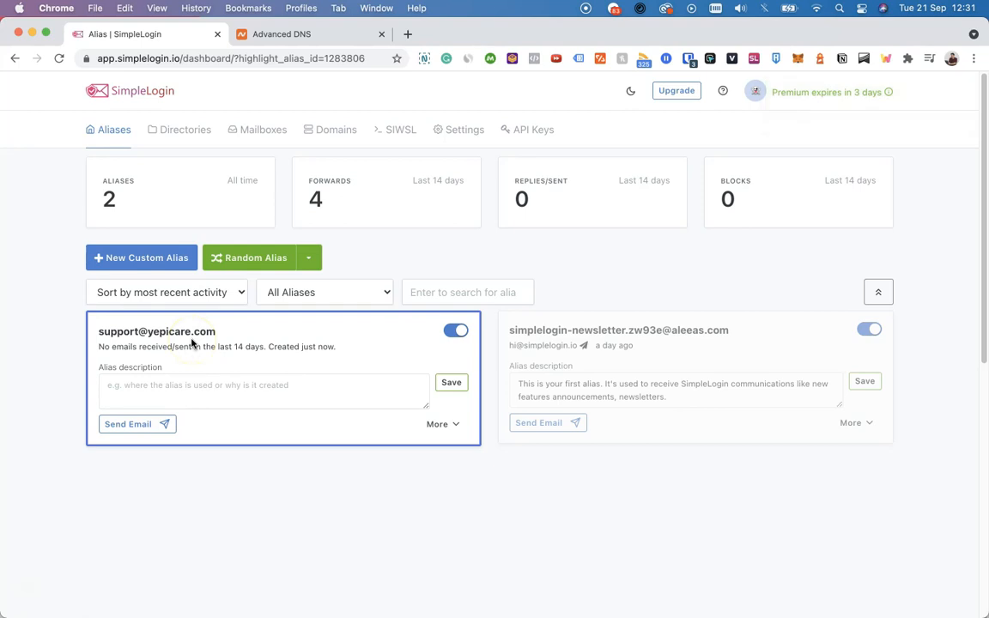
# Step: Switch to Namecheap and review the DNS records of yepicare.com
pyautogui.click(325, 38)
pyautogui.scroll(-5, 403, 260)
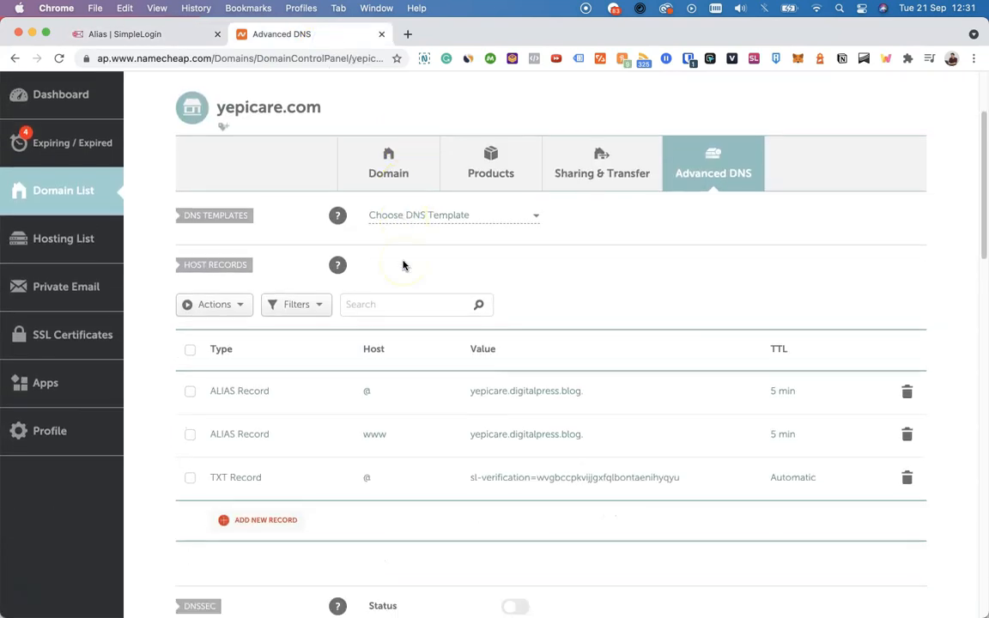